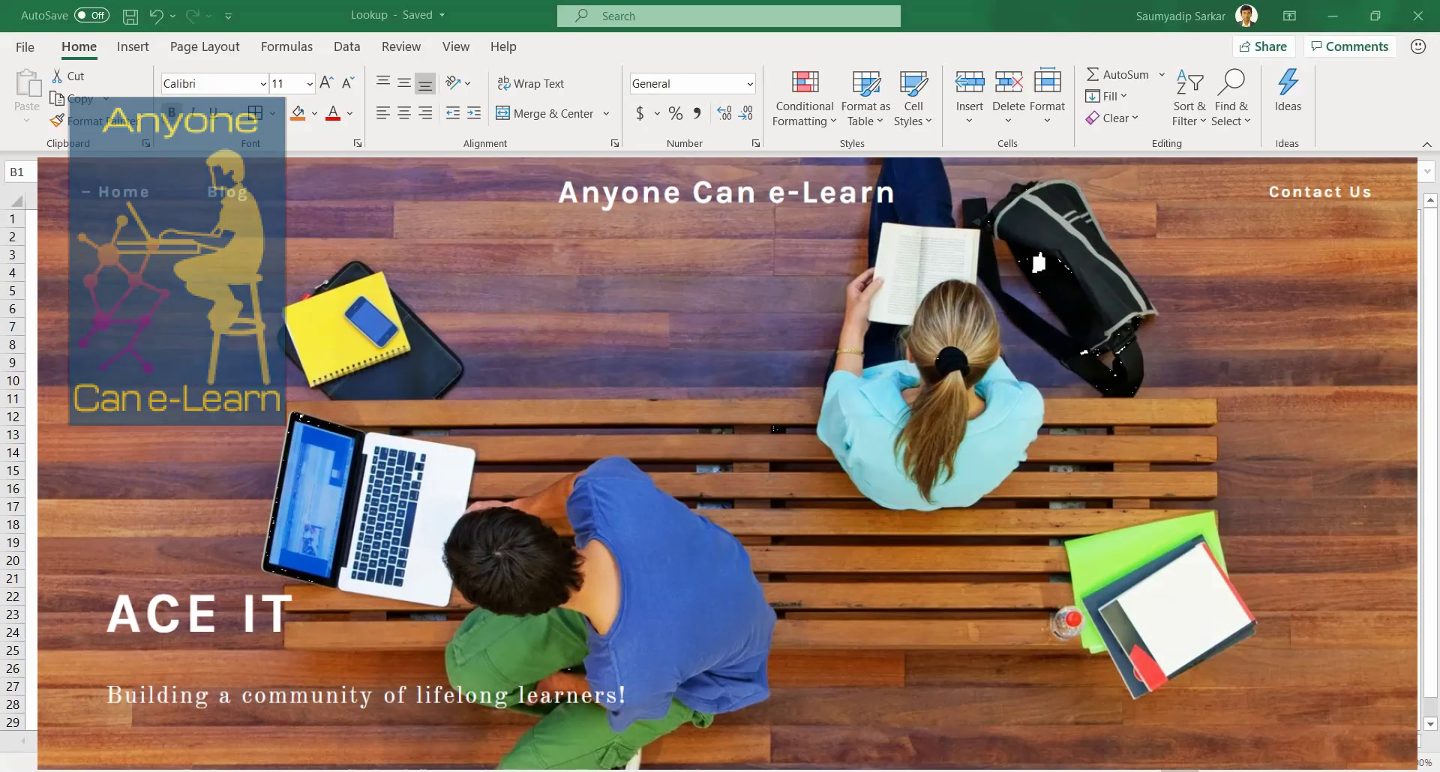
Examine the Region, Fruits and Amount/Kg table on the Data sheet and the Fruits, Quantity and Region headers on the Lookup sheet.
{"action": "key", "text": "Right"}
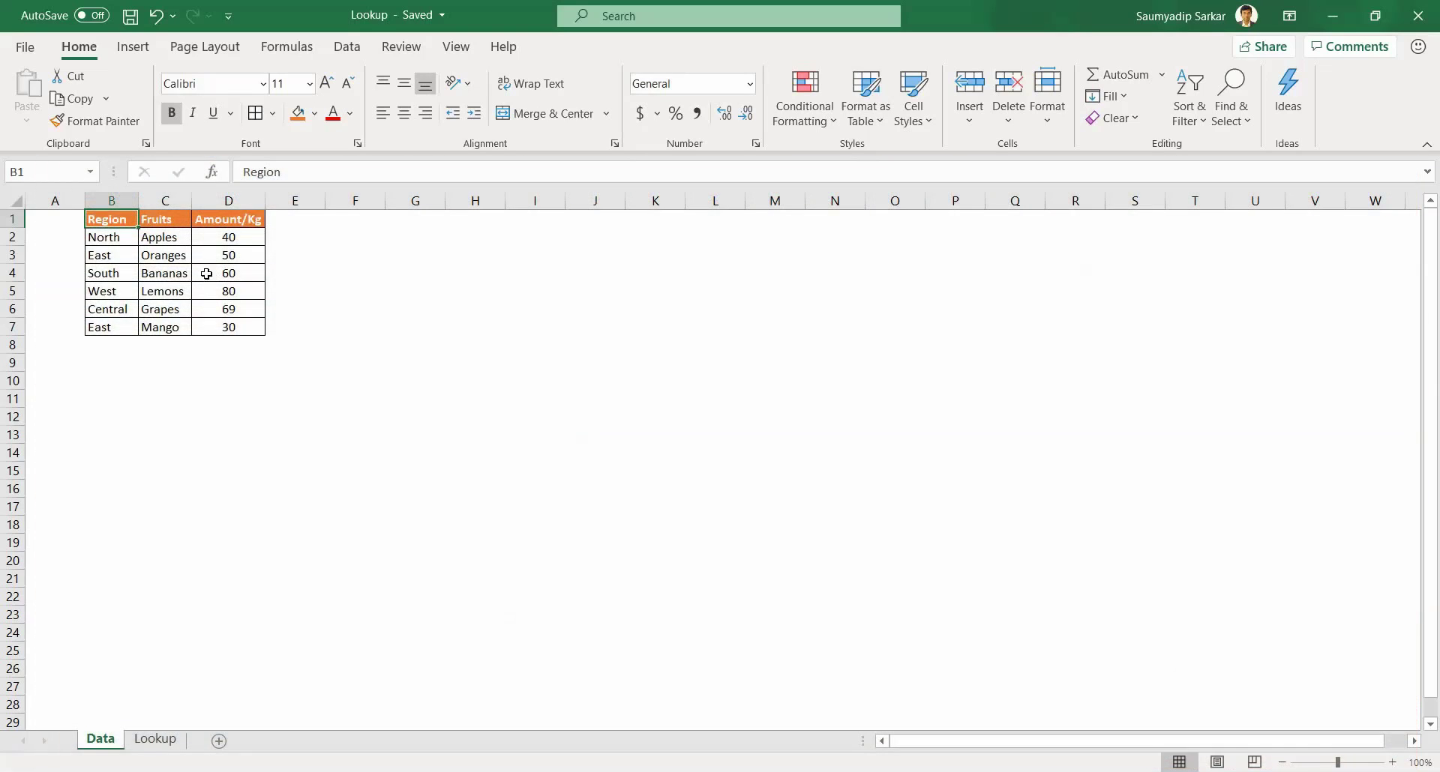
{"action": "left_click_drag", "start_coordinate": [106, 219], "coordinate": [229, 327]}
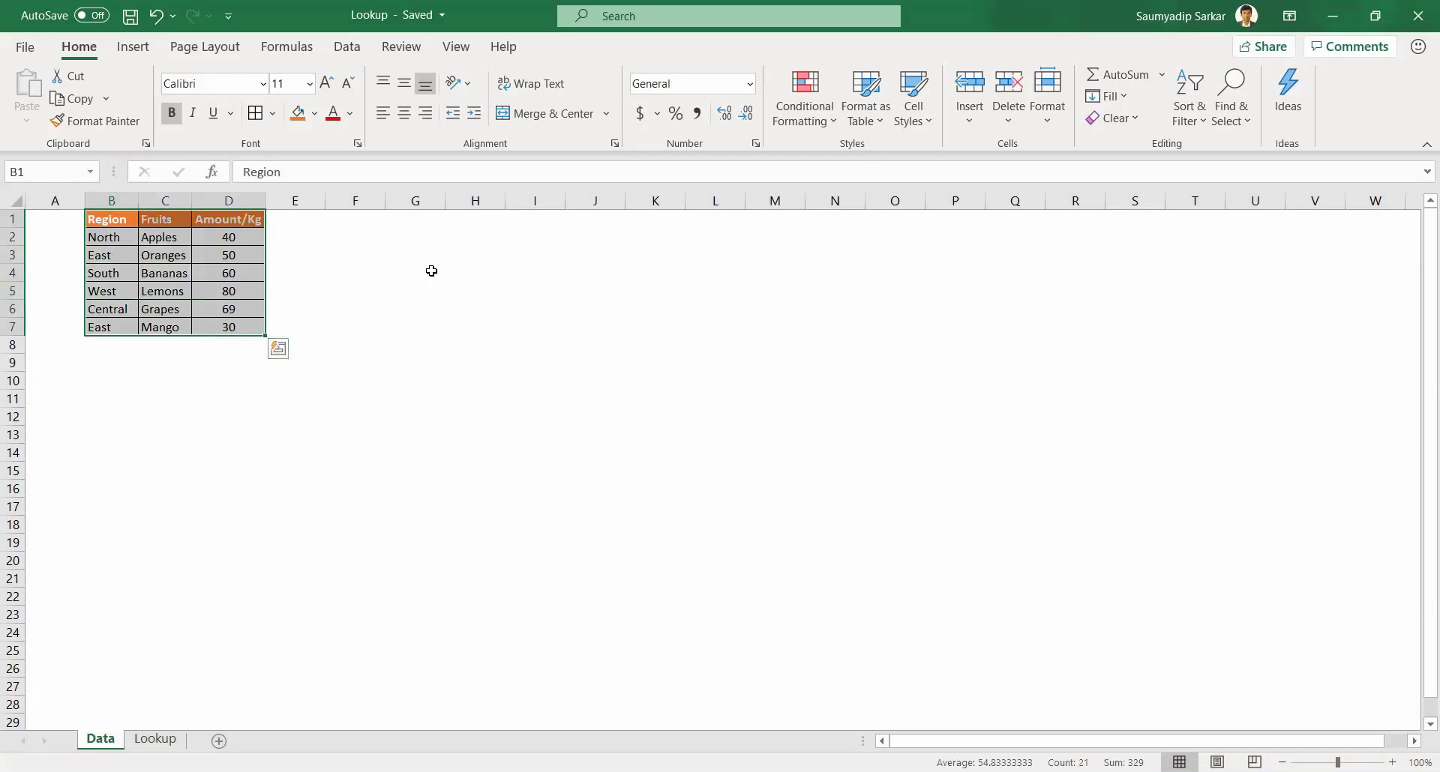
{"action": "left_click", "coordinate": [109, 220]}
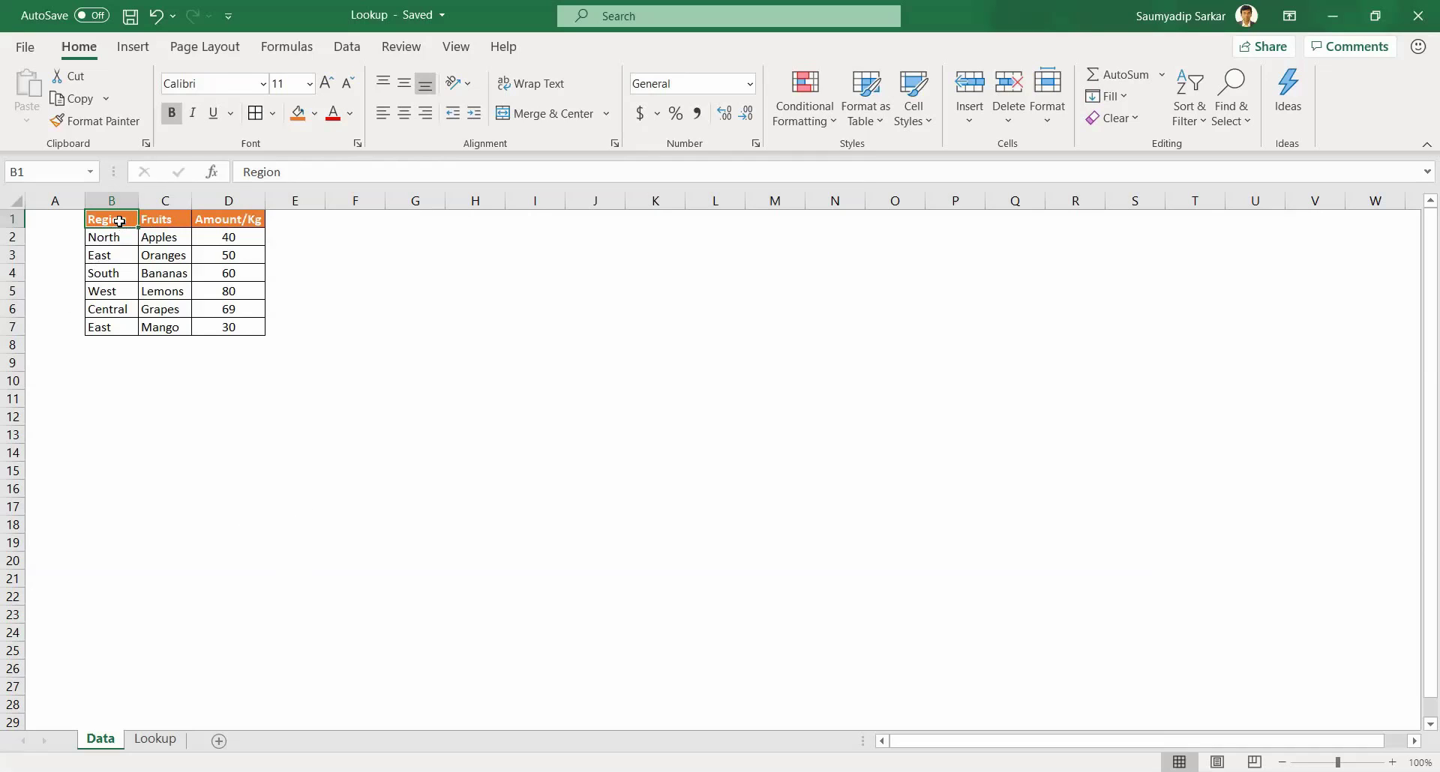
{"action": "left_click_drag", "start_coordinate": [120, 222], "coordinate": [237, 327]}
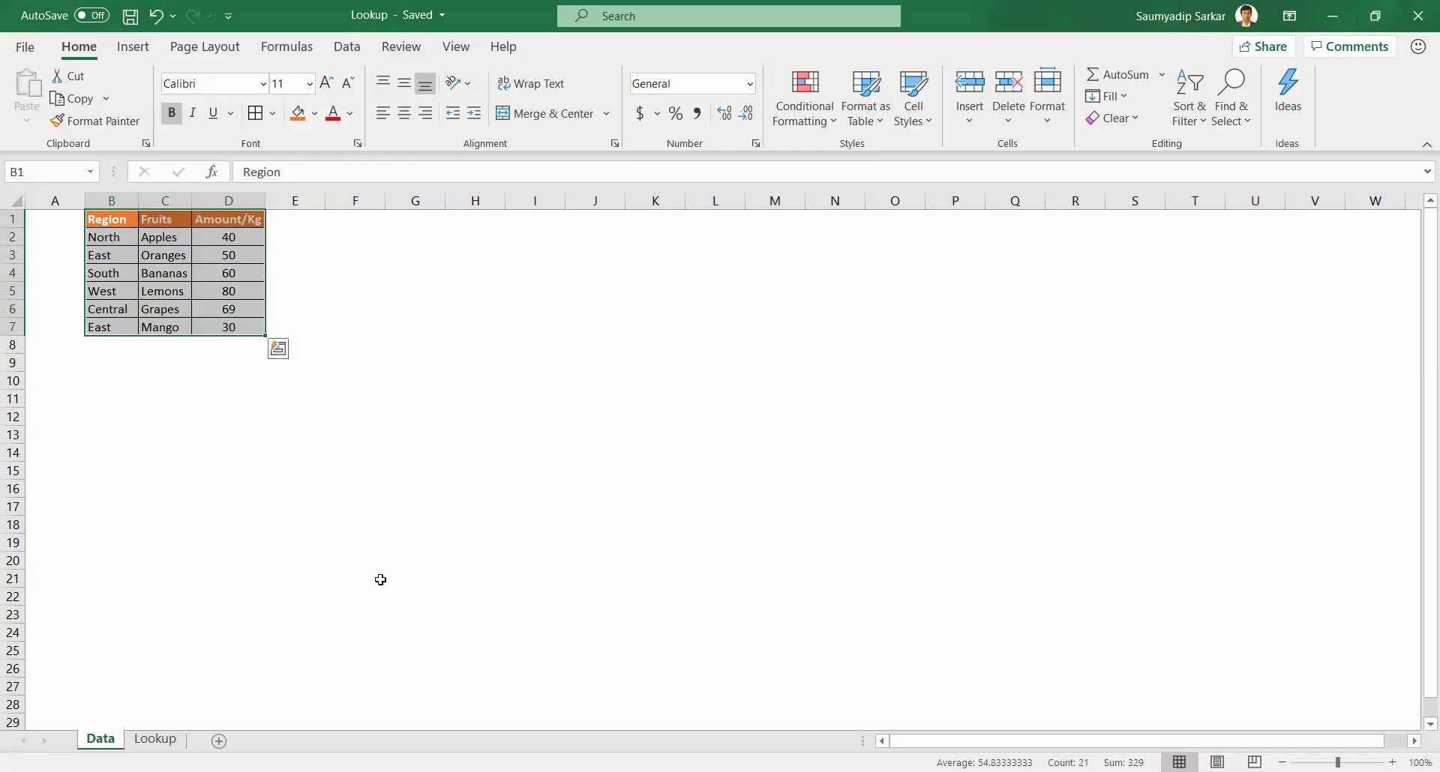
{"action": "left_click", "coordinate": [150, 741]}
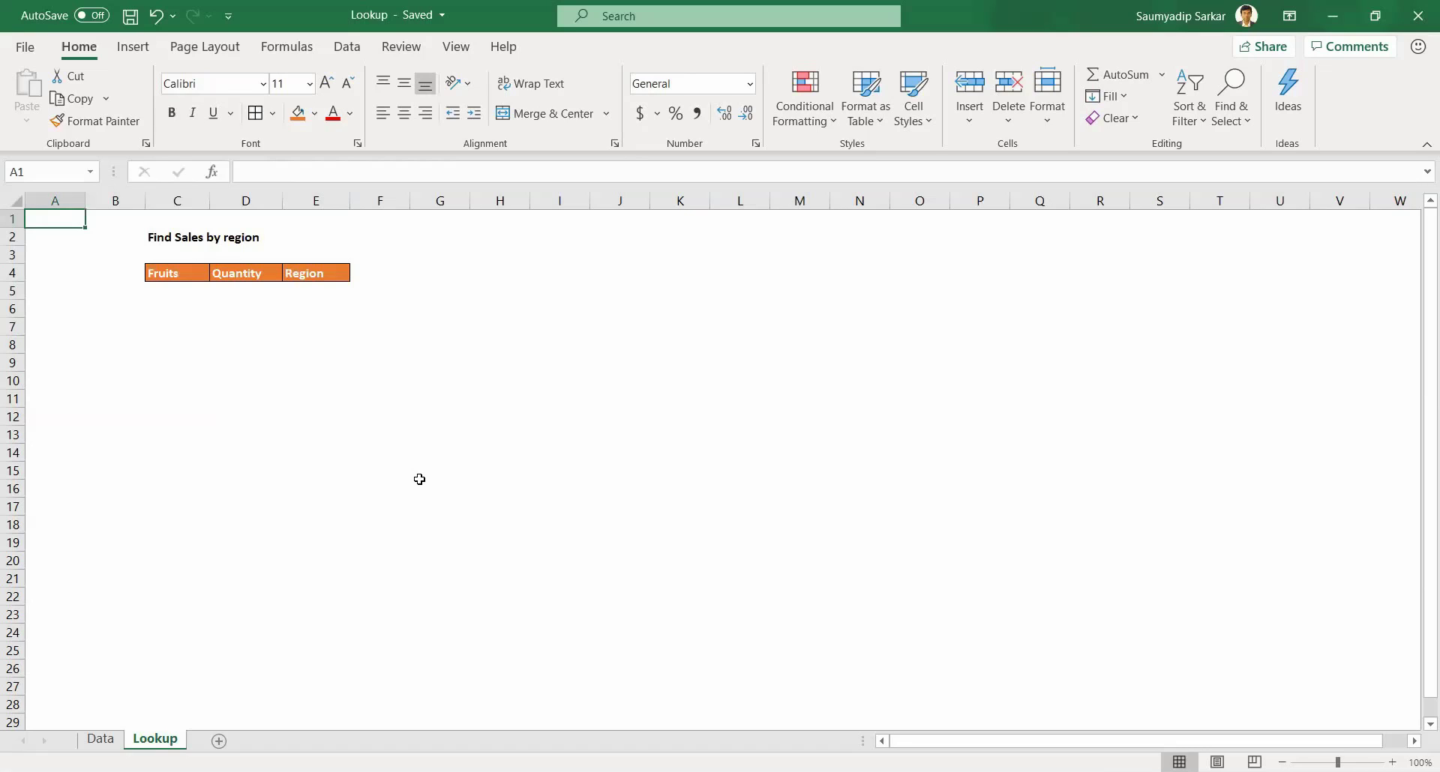
{"action": "left_click", "coordinate": [240, 276]}
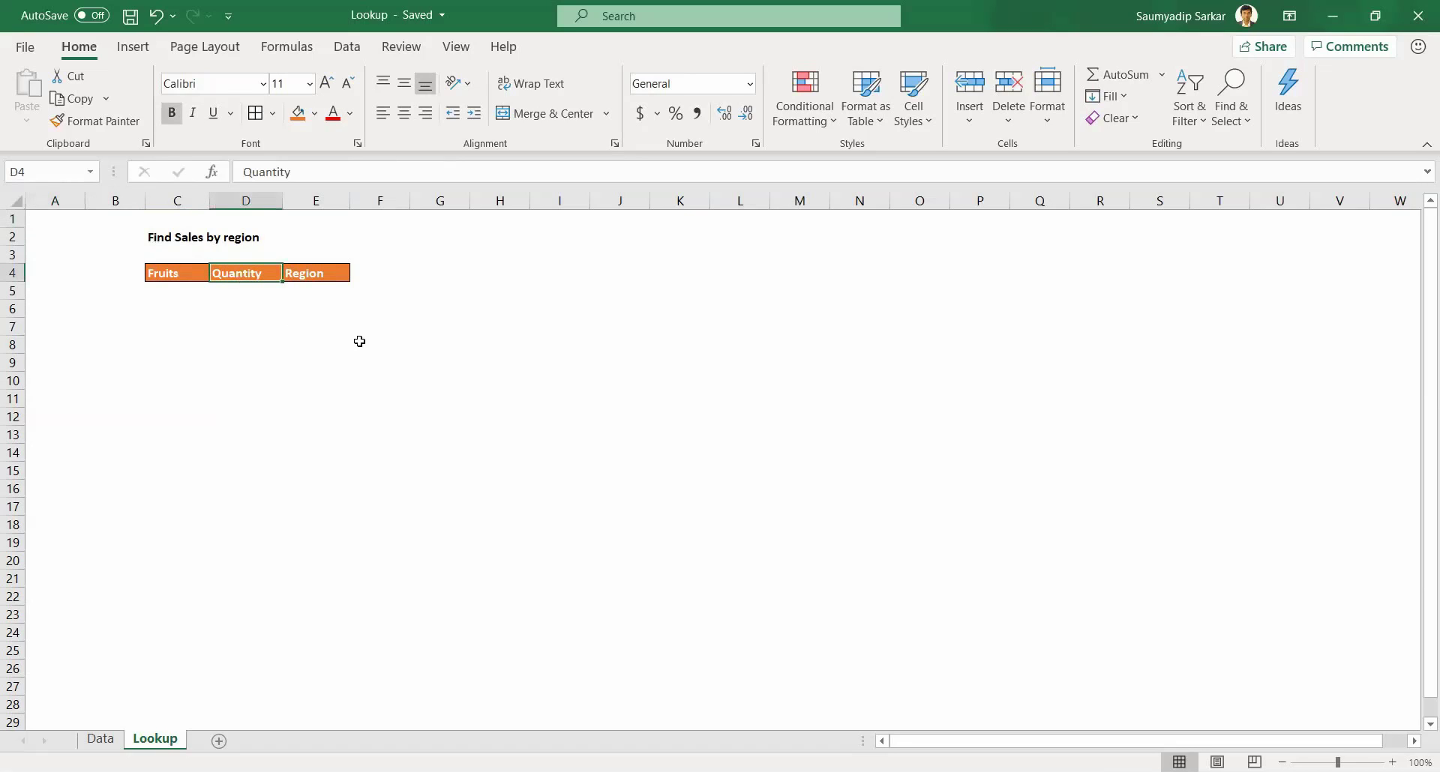
{"action": "left_click", "coordinate": [313, 274]}
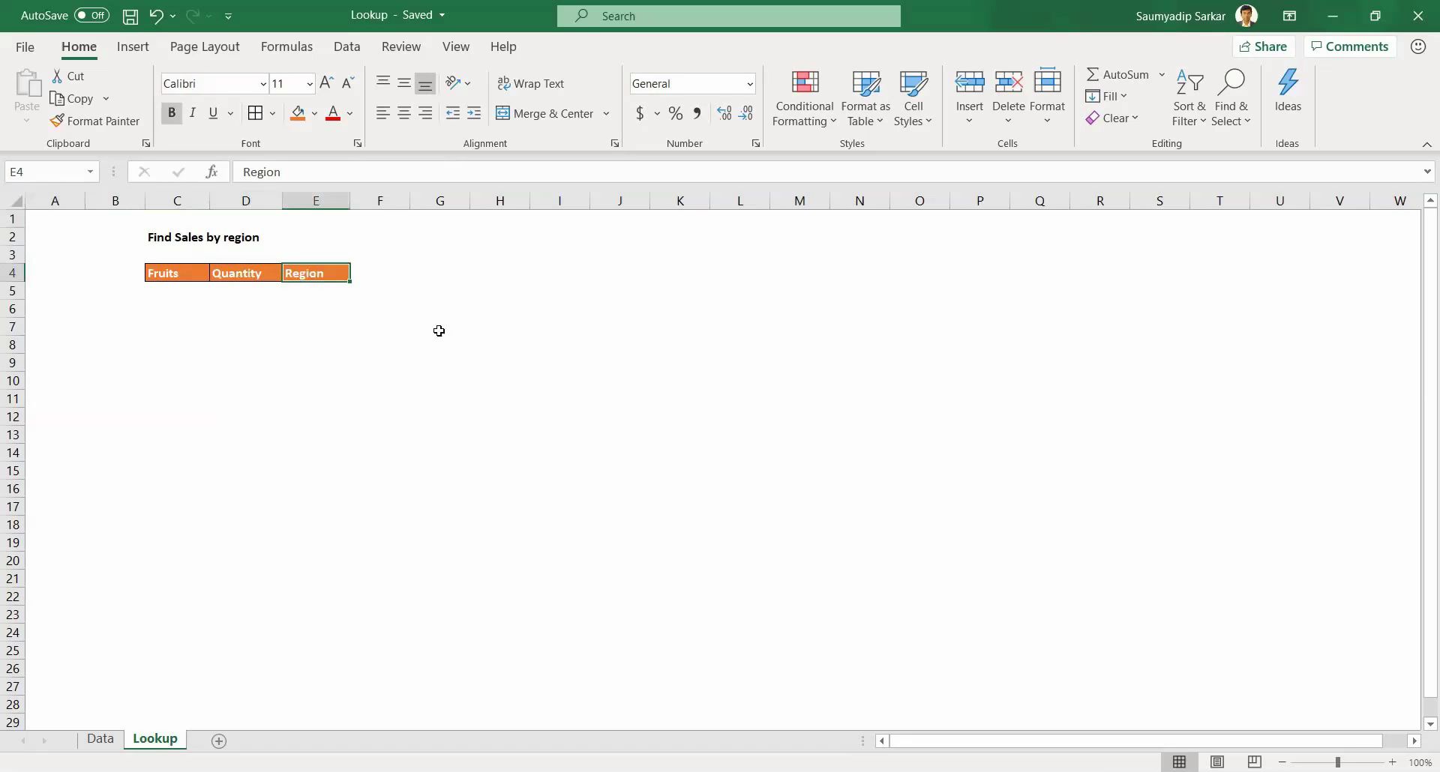
{"action": "left_click", "coordinate": [375, 273]}
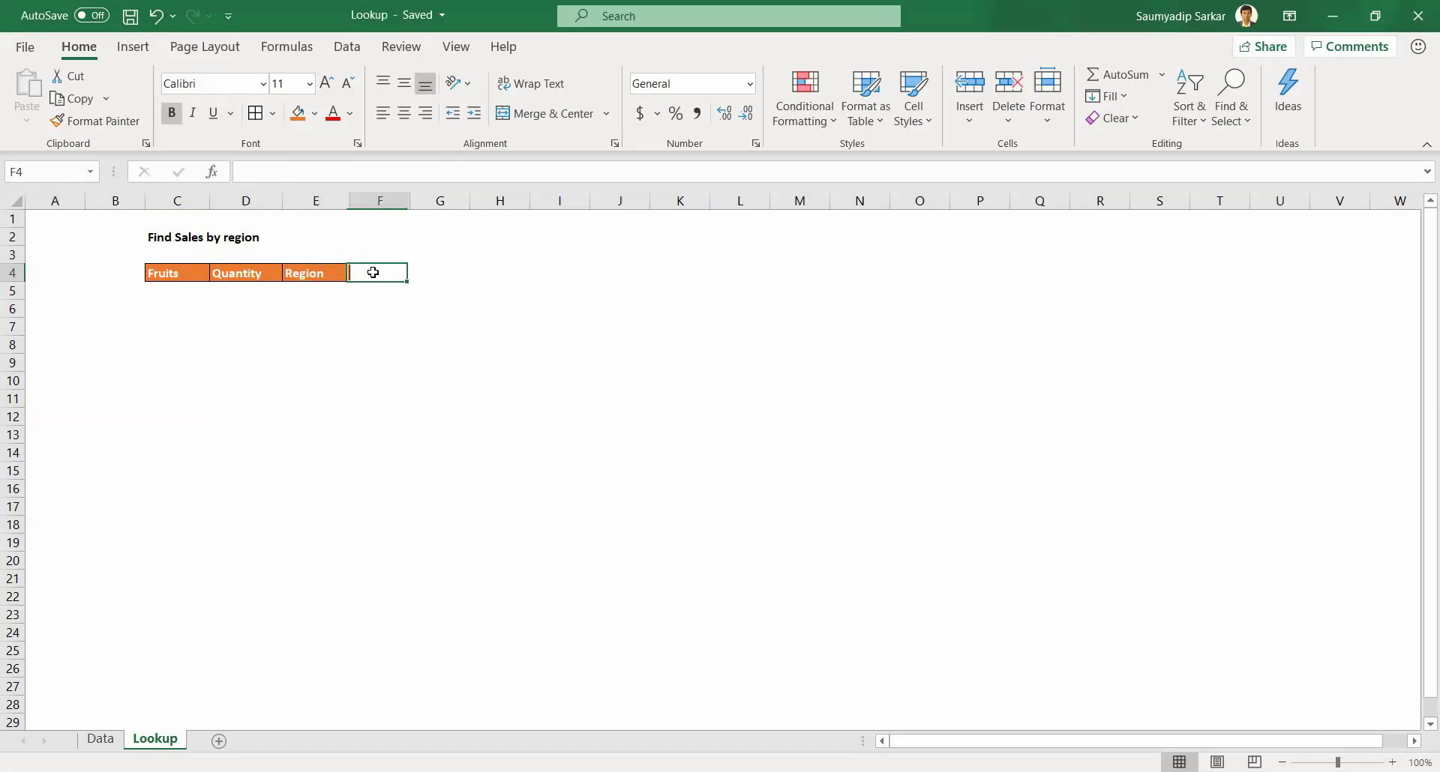
{"action": "left_click", "coordinate": [434, 272]}
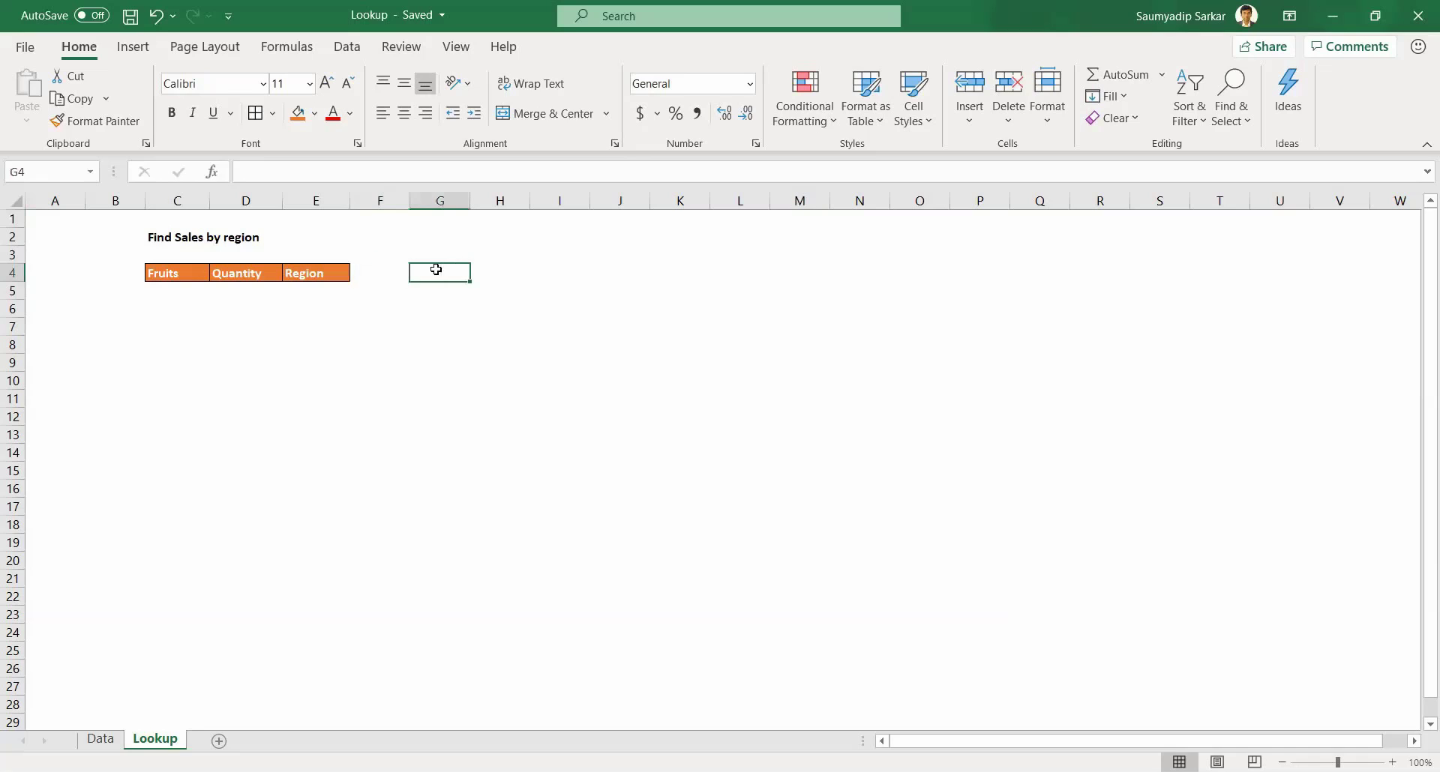
{"action": "left_click", "coordinate": [373, 274]}
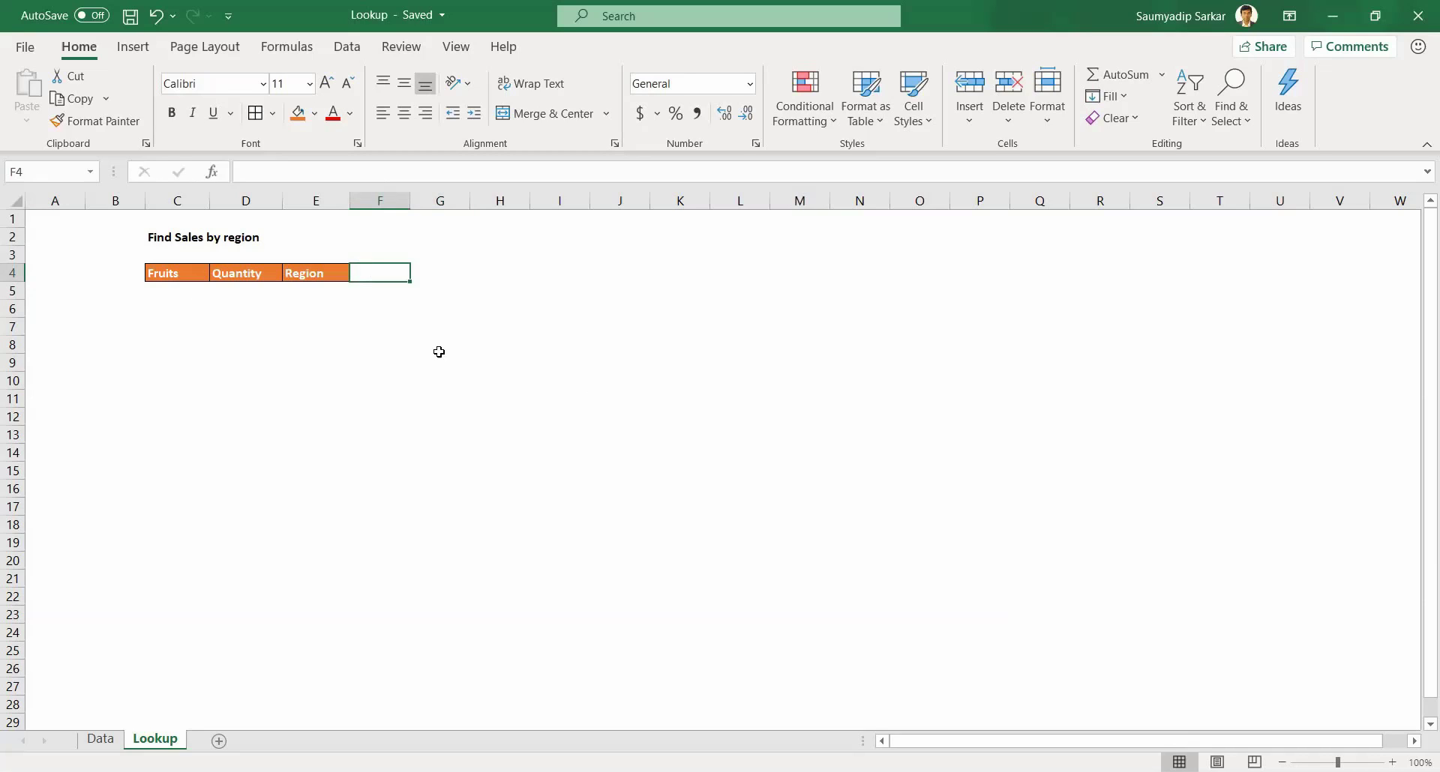
Examine the fruit choices offered in cell C5 of the Lookup sheet, comparing them with the Fruits column on the Data sheet.
{"action": "left_click", "coordinate": [167, 294]}
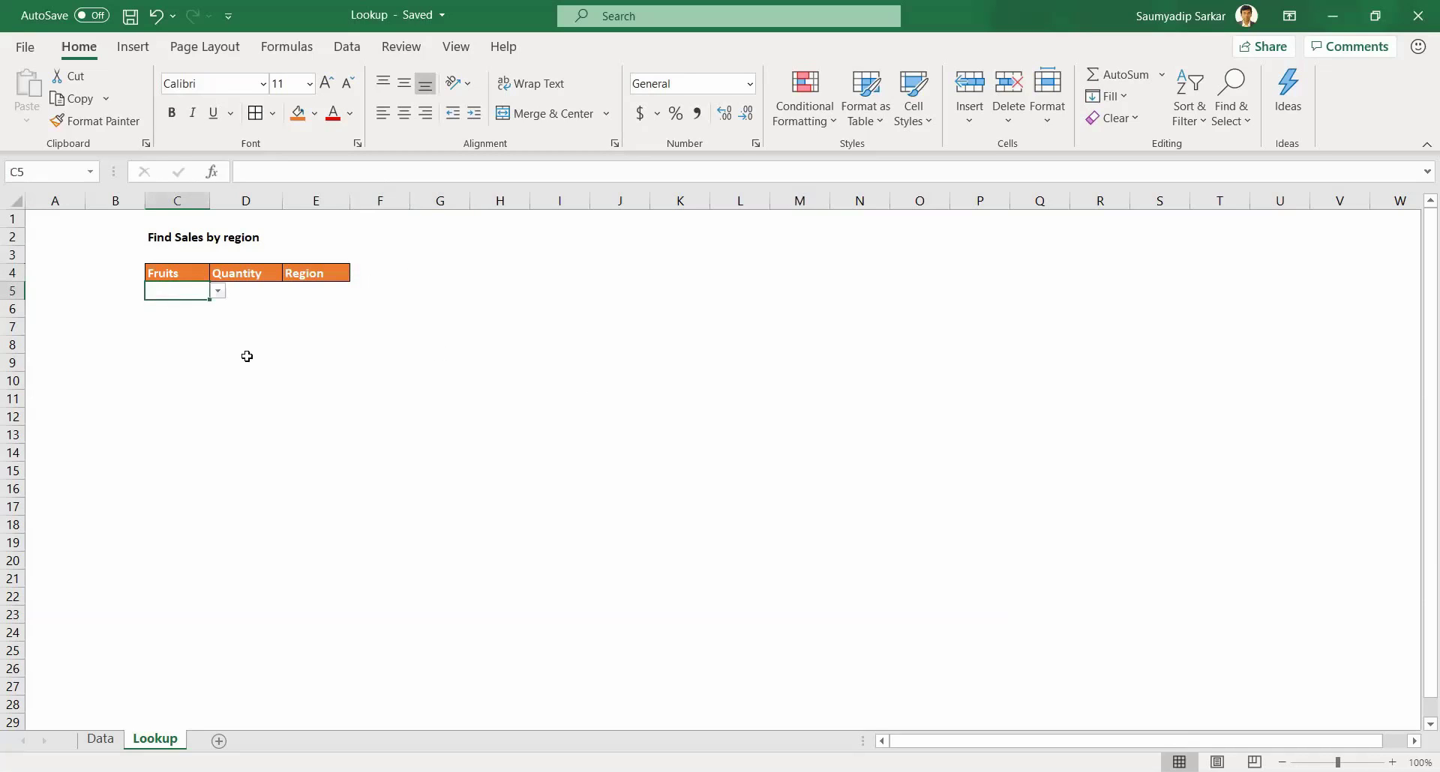
{"action": "left_click", "coordinate": [217, 292]}
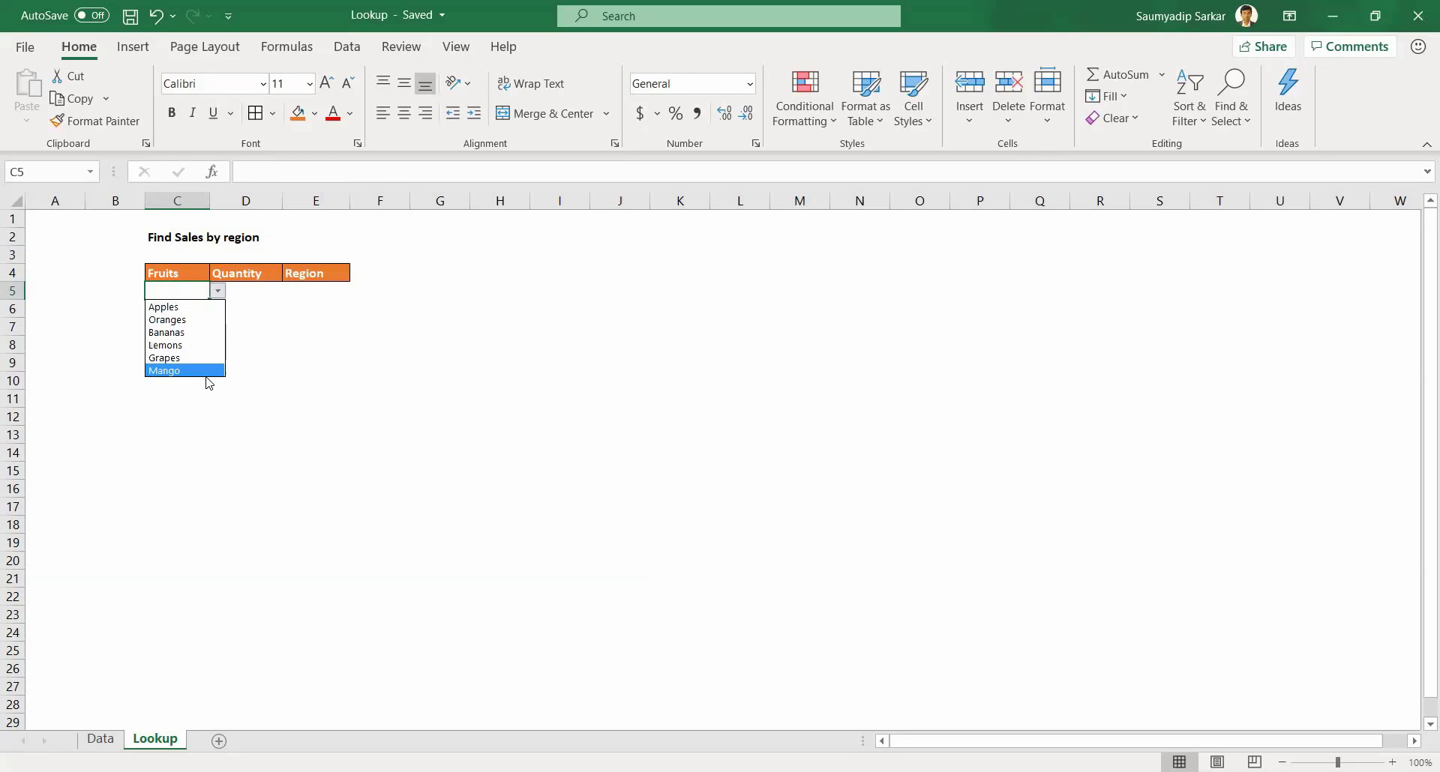
{"action": "left_click", "coordinate": [236, 427]}
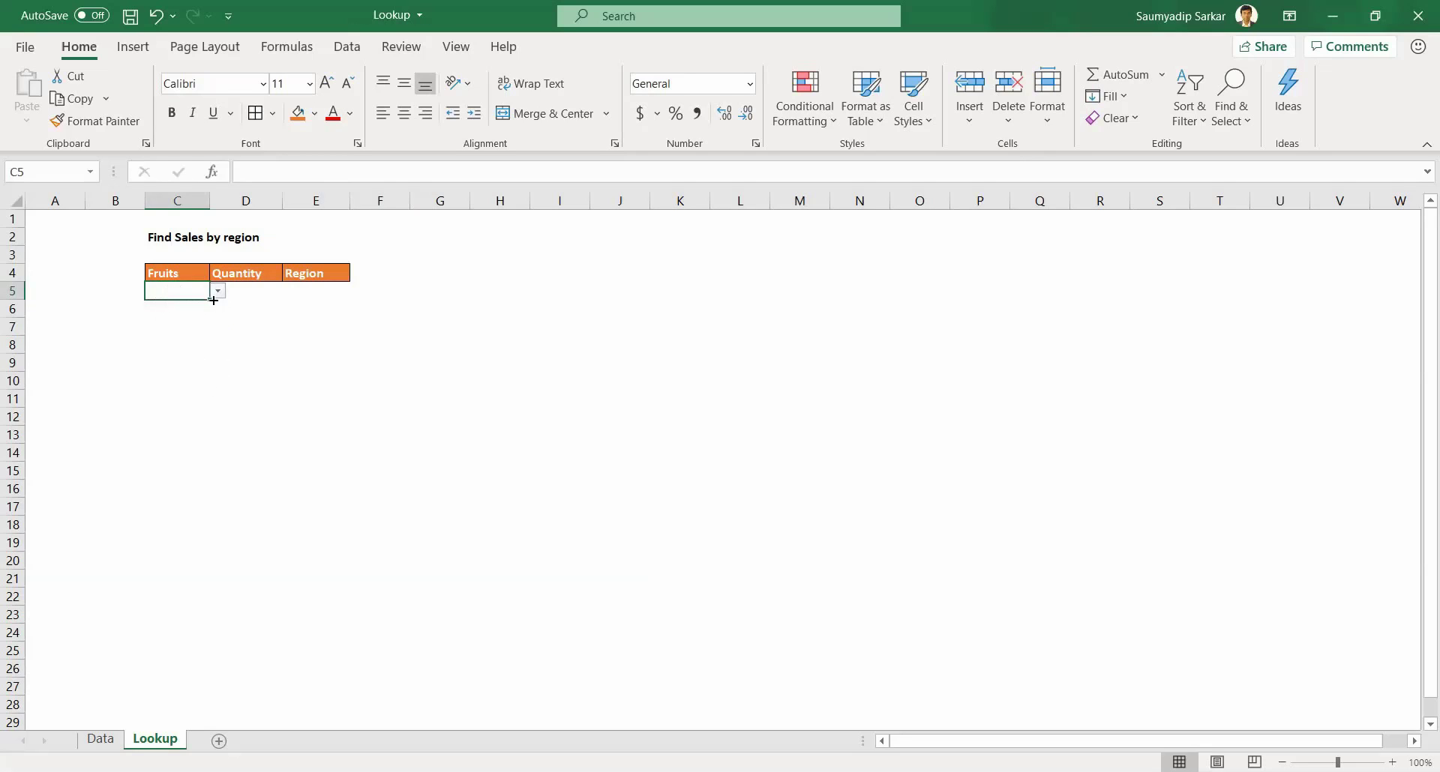
{"action": "left_click", "coordinate": [218, 291]}
{"action": "left_click", "coordinate": [290, 419]}
{"action": "left_click", "coordinate": [101, 740]}
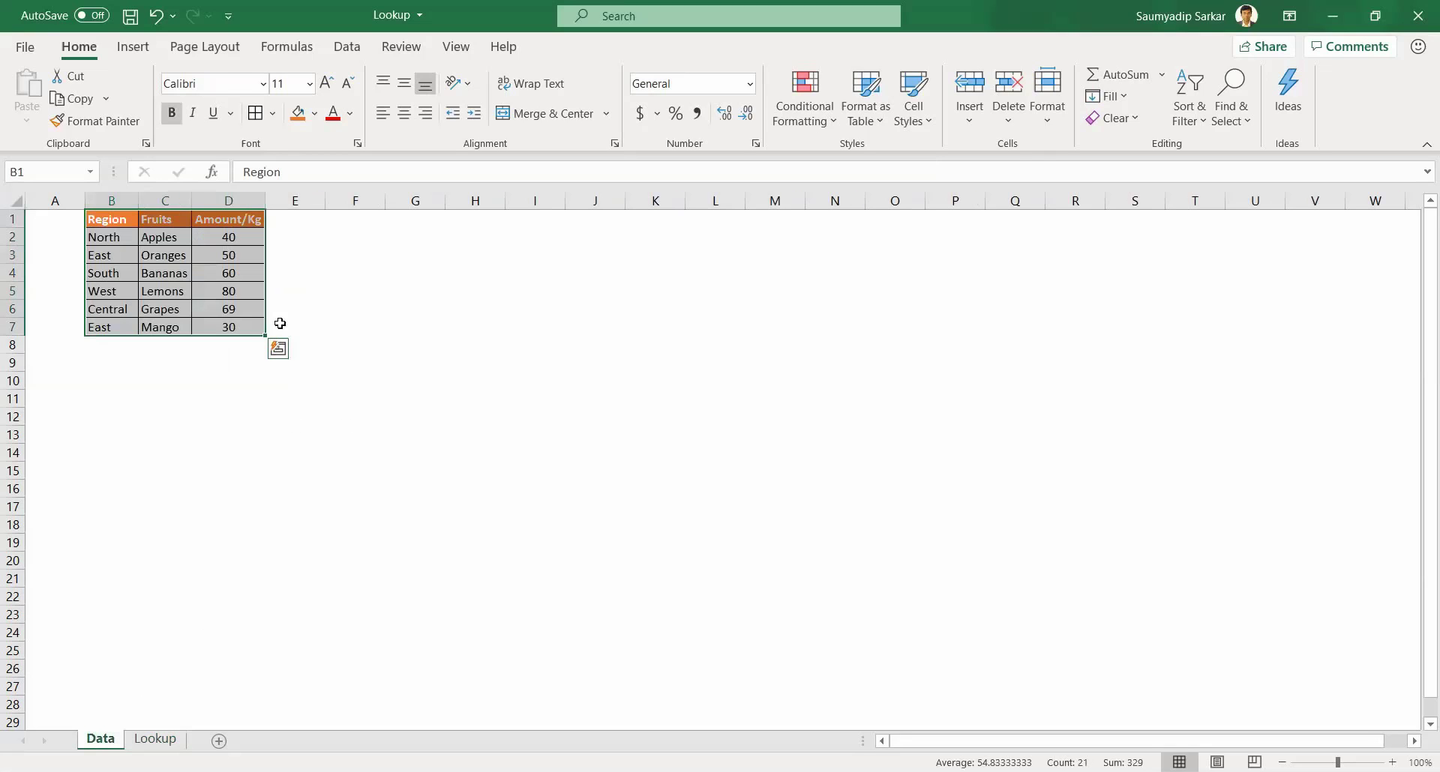
{"action": "left_click_drag", "start_coordinate": [170, 217], "coordinate": [162, 325]}
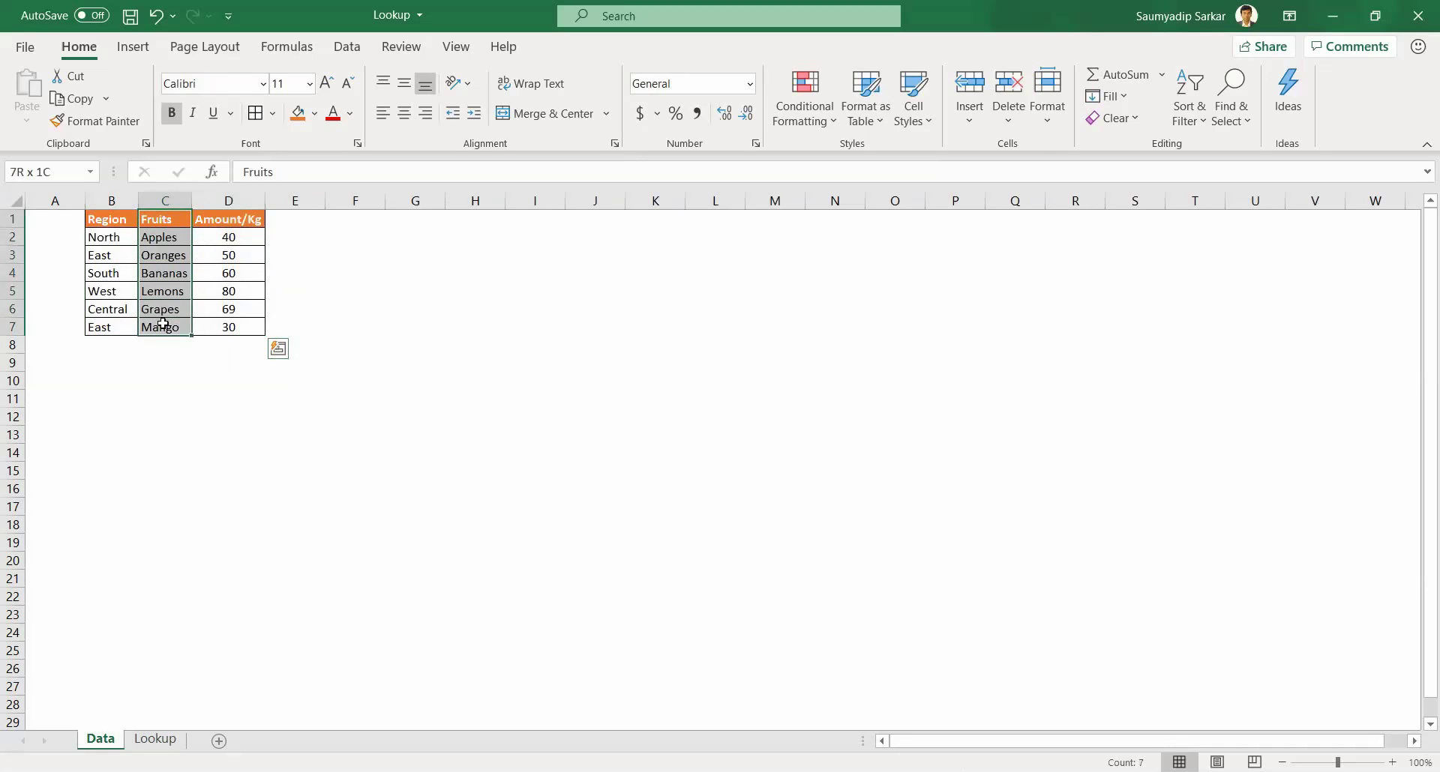
{"action": "left_click", "coordinate": [155, 739]}
{"action": "left_click", "coordinate": [218, 291]}
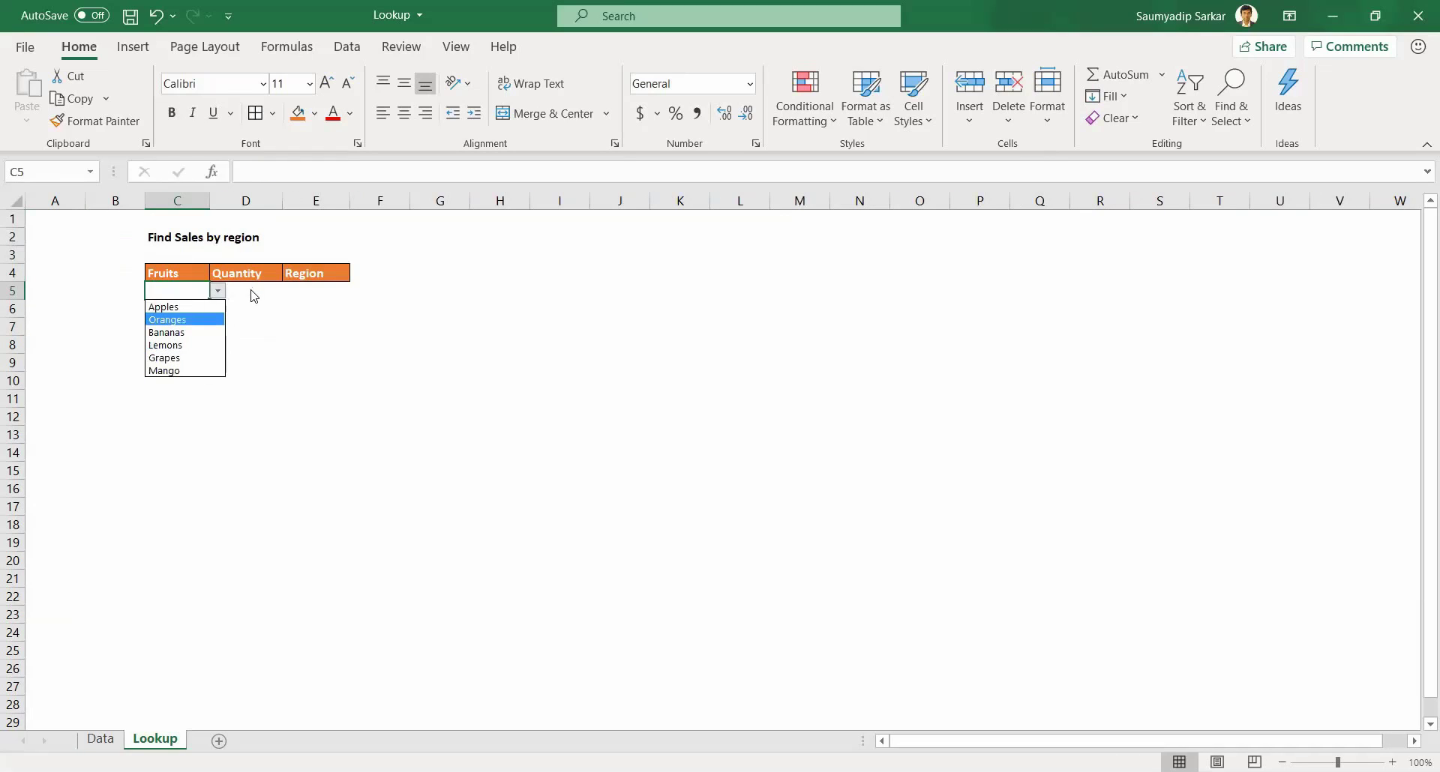
{"action": "key", "text": "Escape"}
{"action": "left_click", "coordinate": [313, 293]}
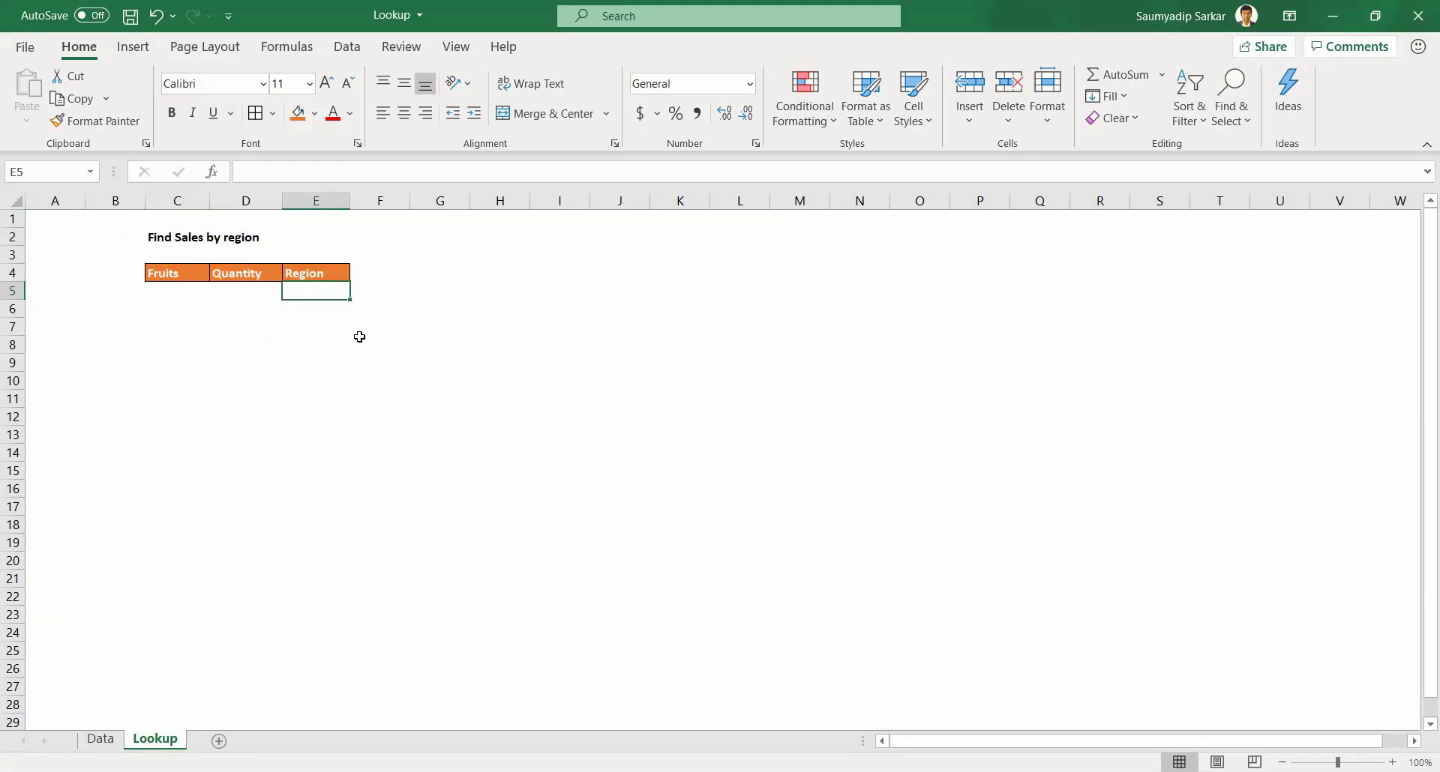
{"action": "left_click", "coordinate": [238, 288]}
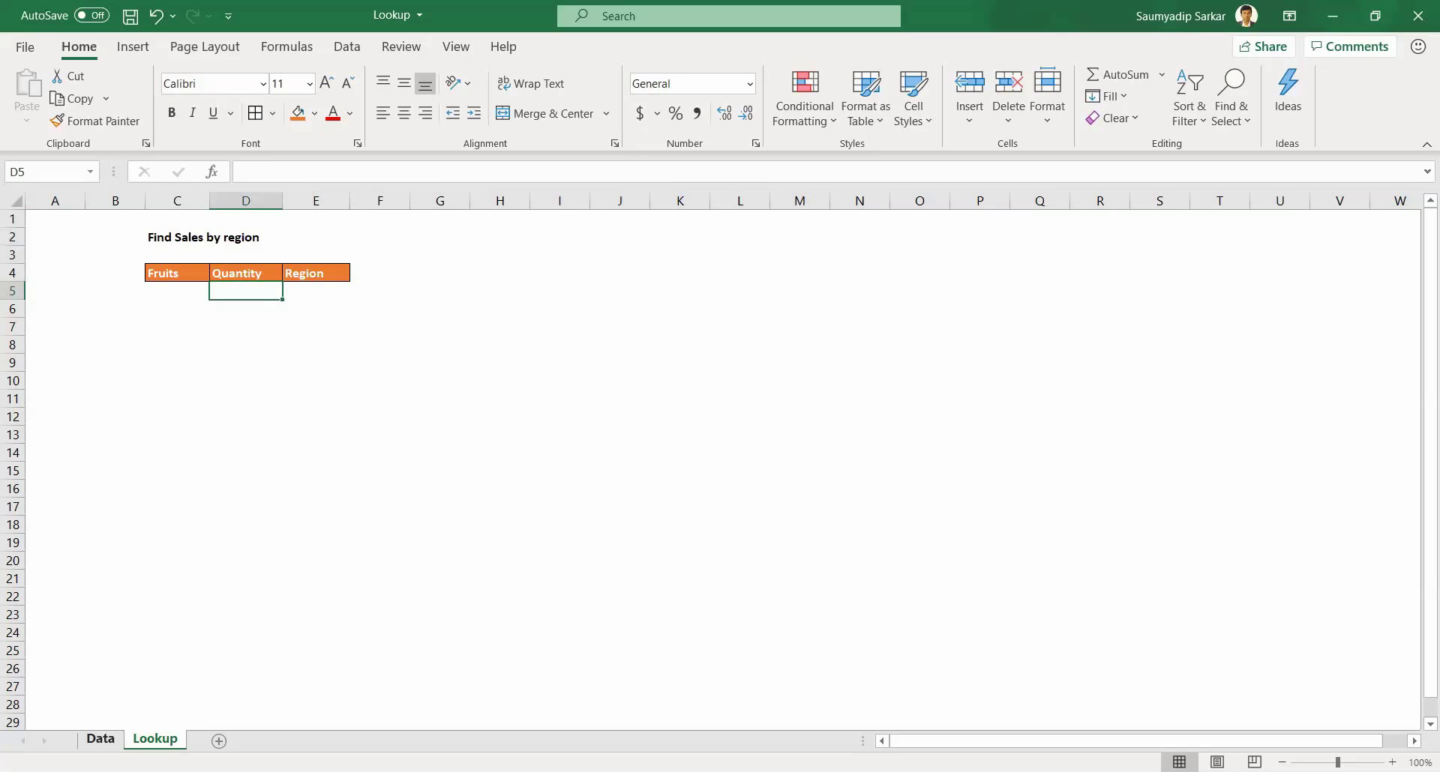
{"action": "left_click", "coordinate": [379, 272]}
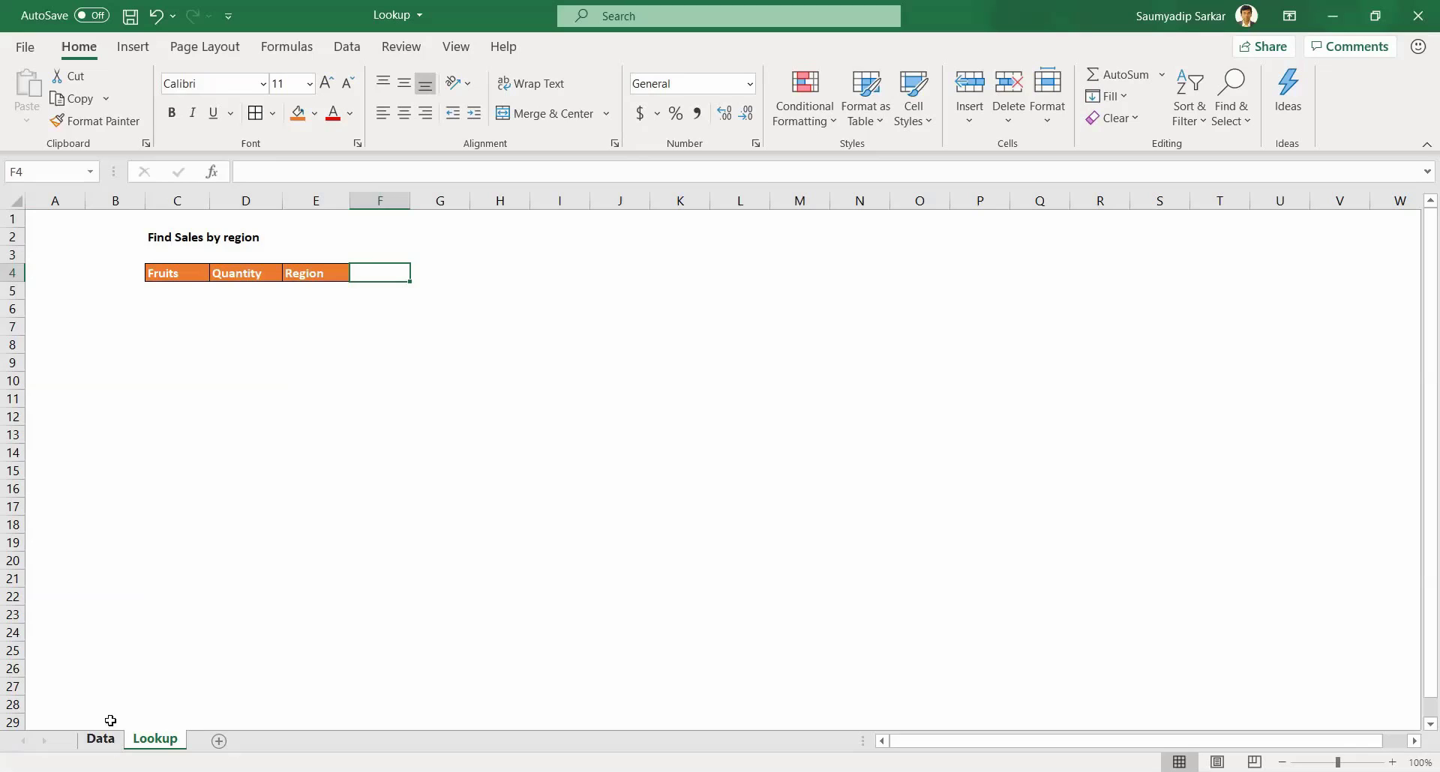
Choose Apples as the fruit in cell C5 of the Lookup sheet.
{"action": "left_click", "coordinate": [176, 294]}
{"action": "left_click", "coordinate": [218, 292]}
{"action": "left_click", "coordinate": [191, 305]}
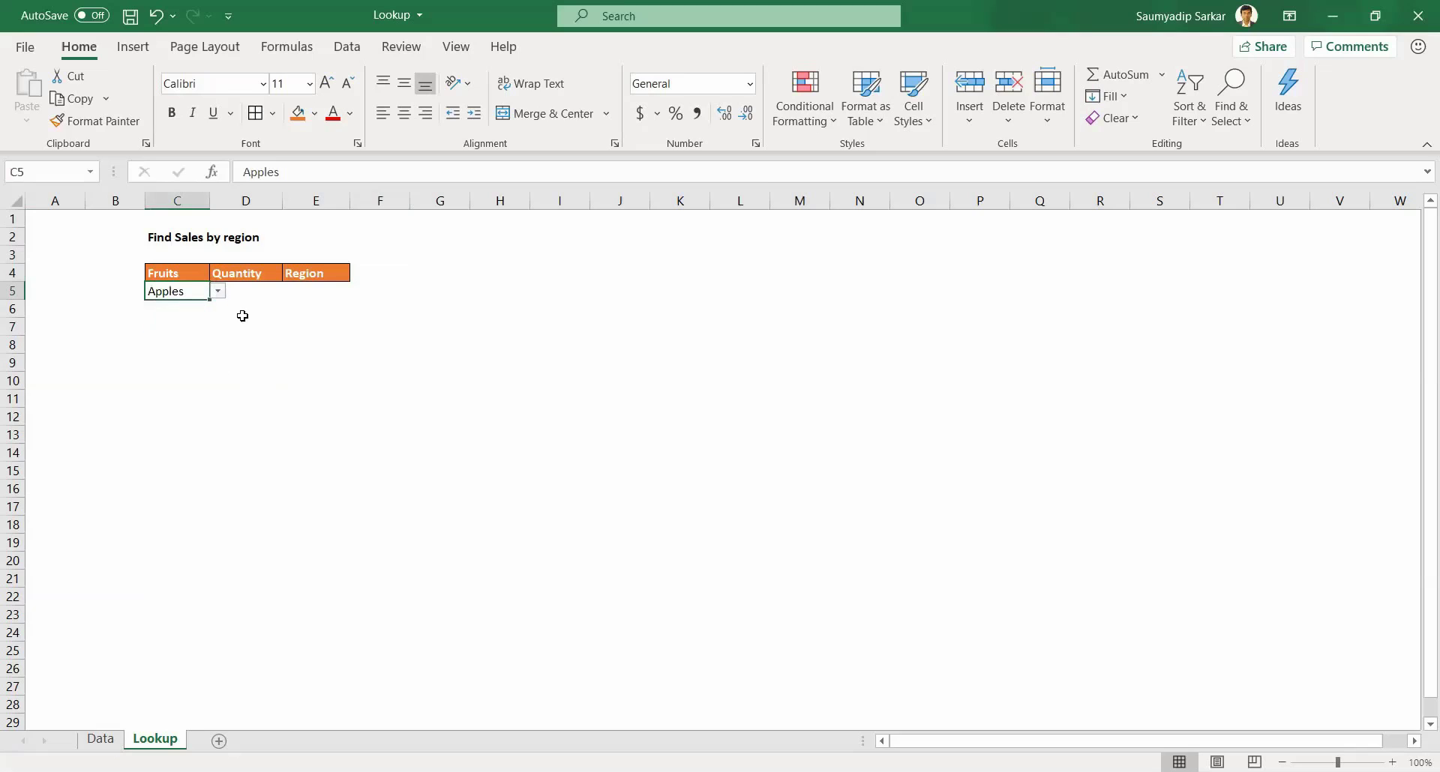
{"action": "left_click", "coordinate": [251, 293]}
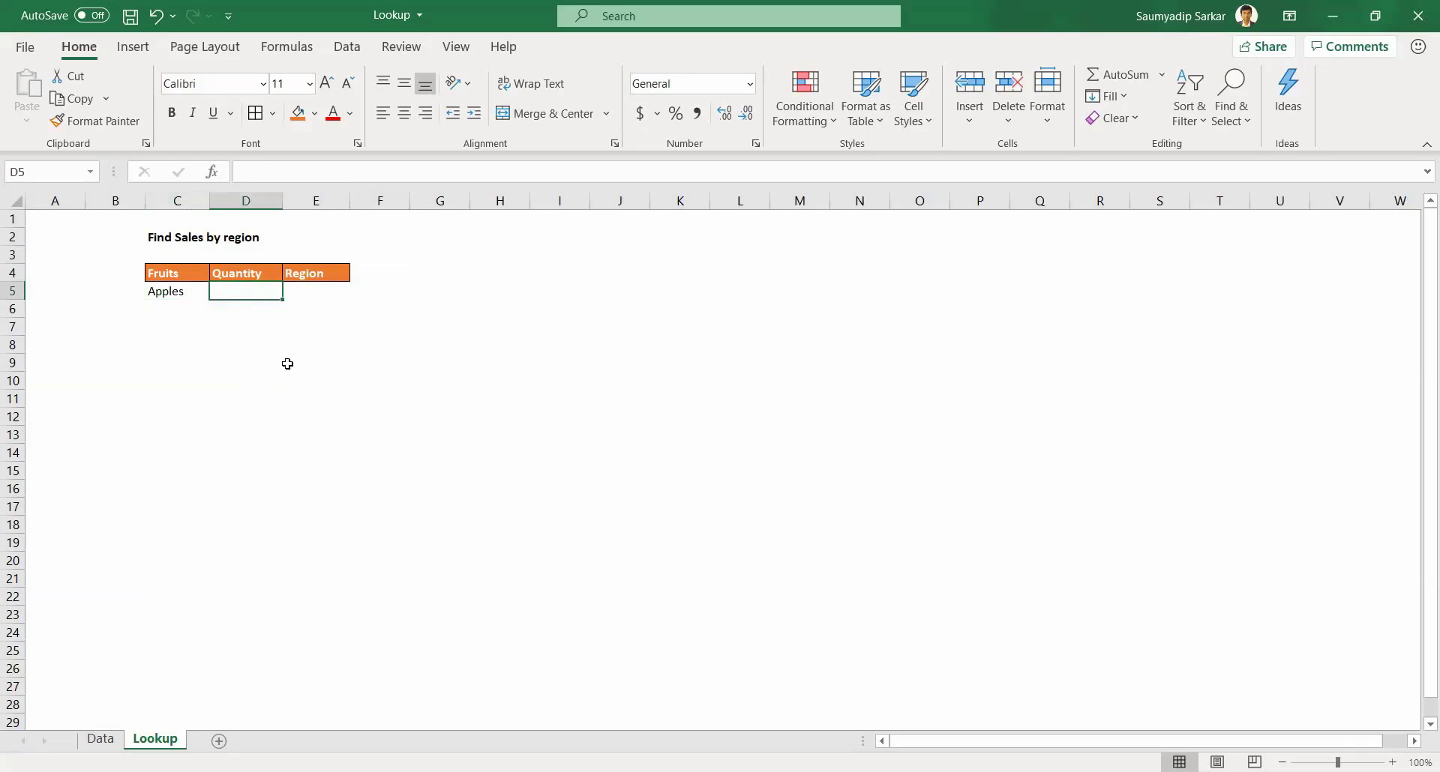
{"action": "left_click", "coordinate": [316, 294]}
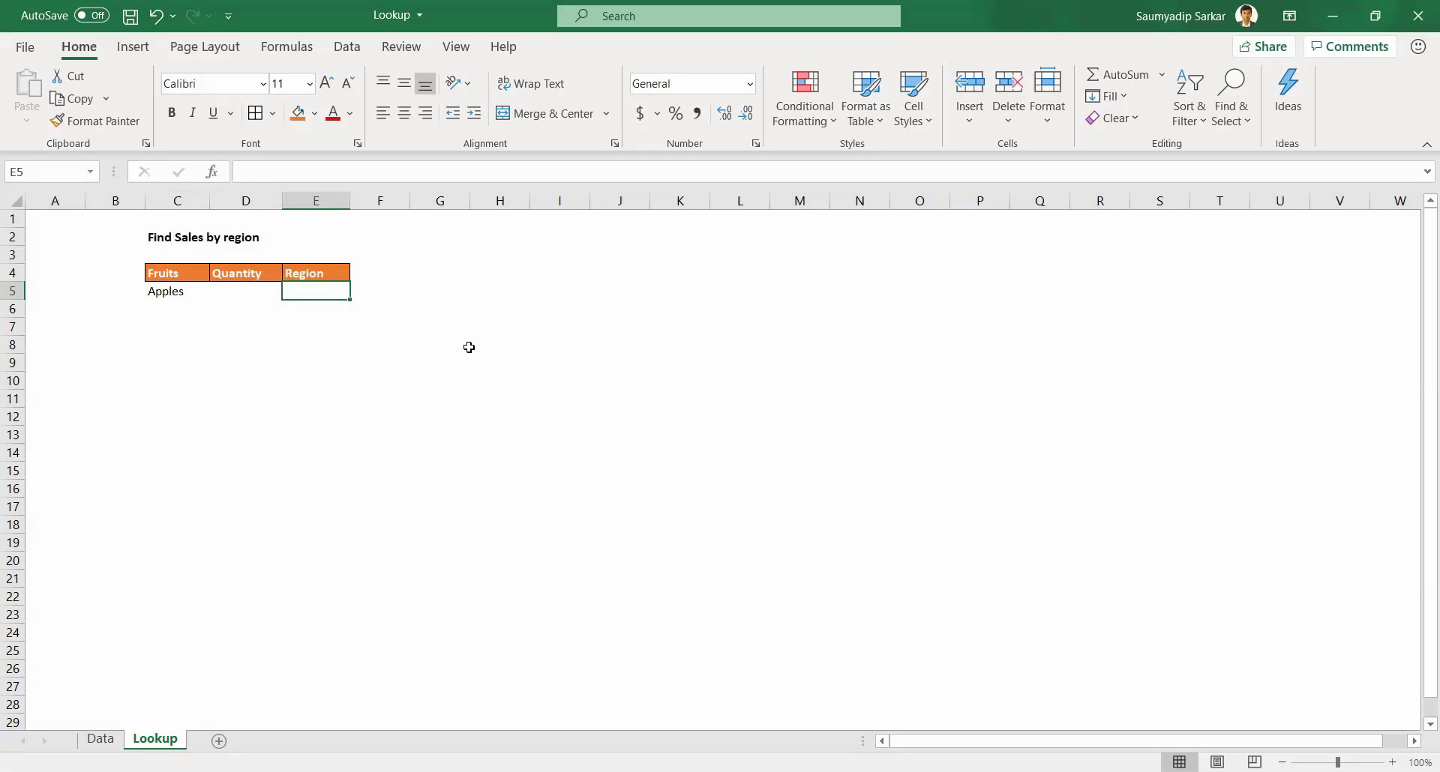
{"action": "type", "text": "="}
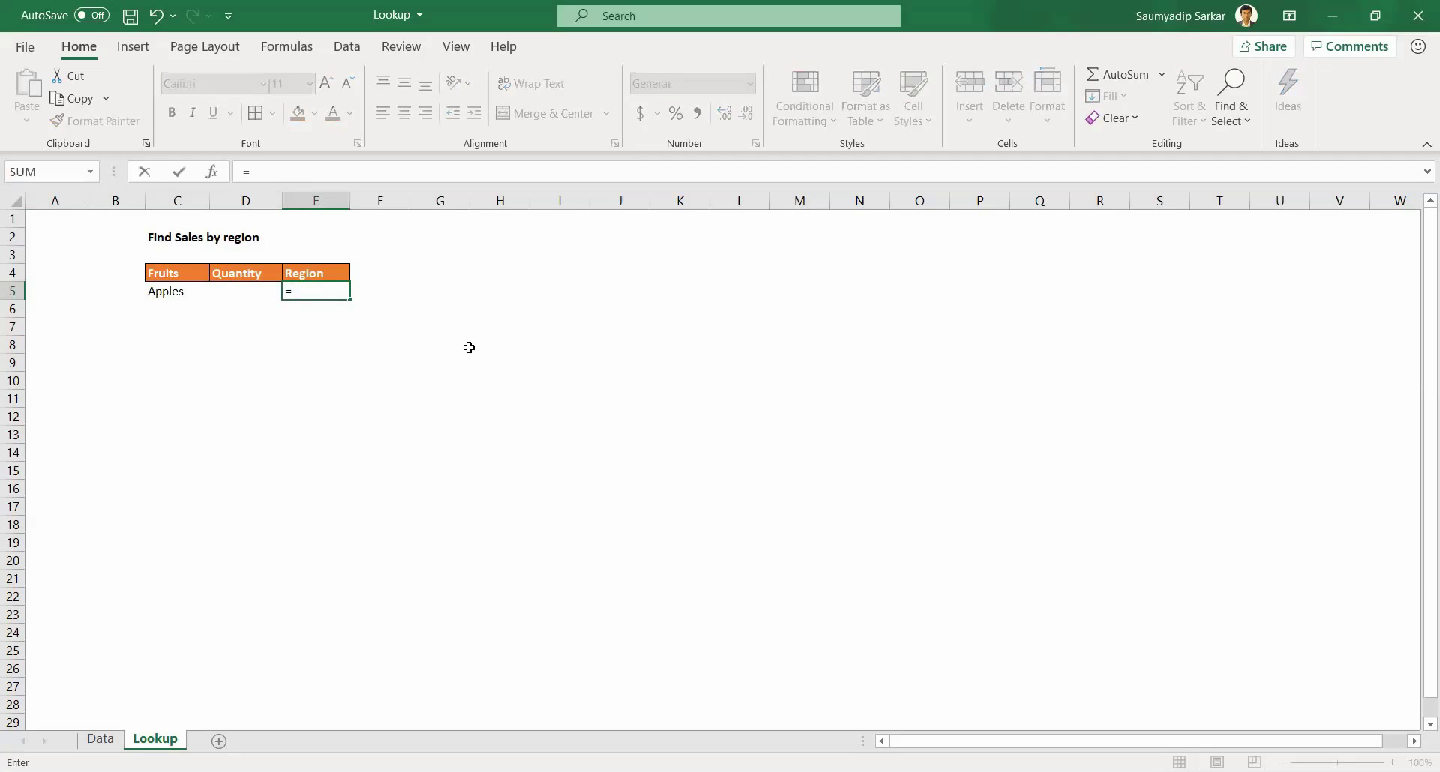
{"action": "type", "text": "vlo"}
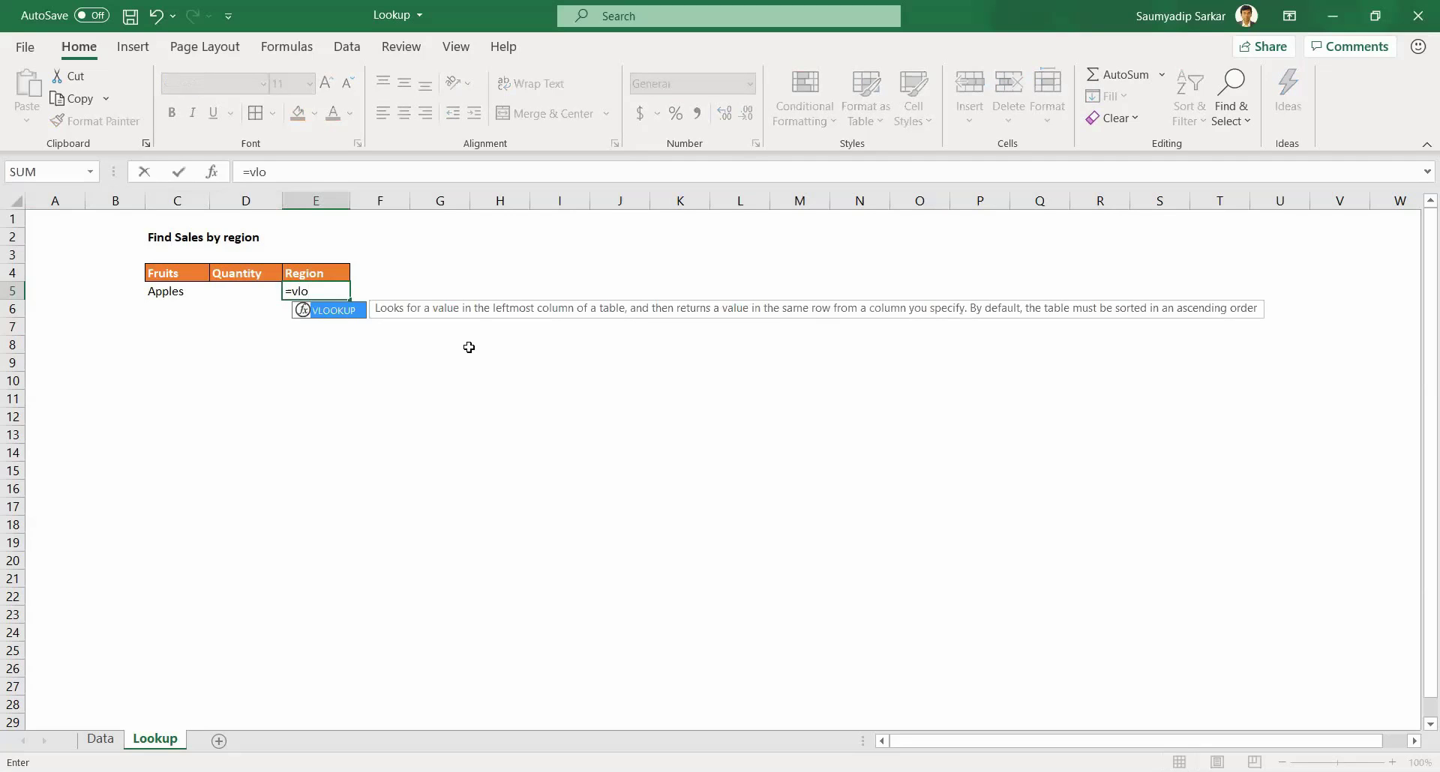
{"action": "key", "text": "Tab"}
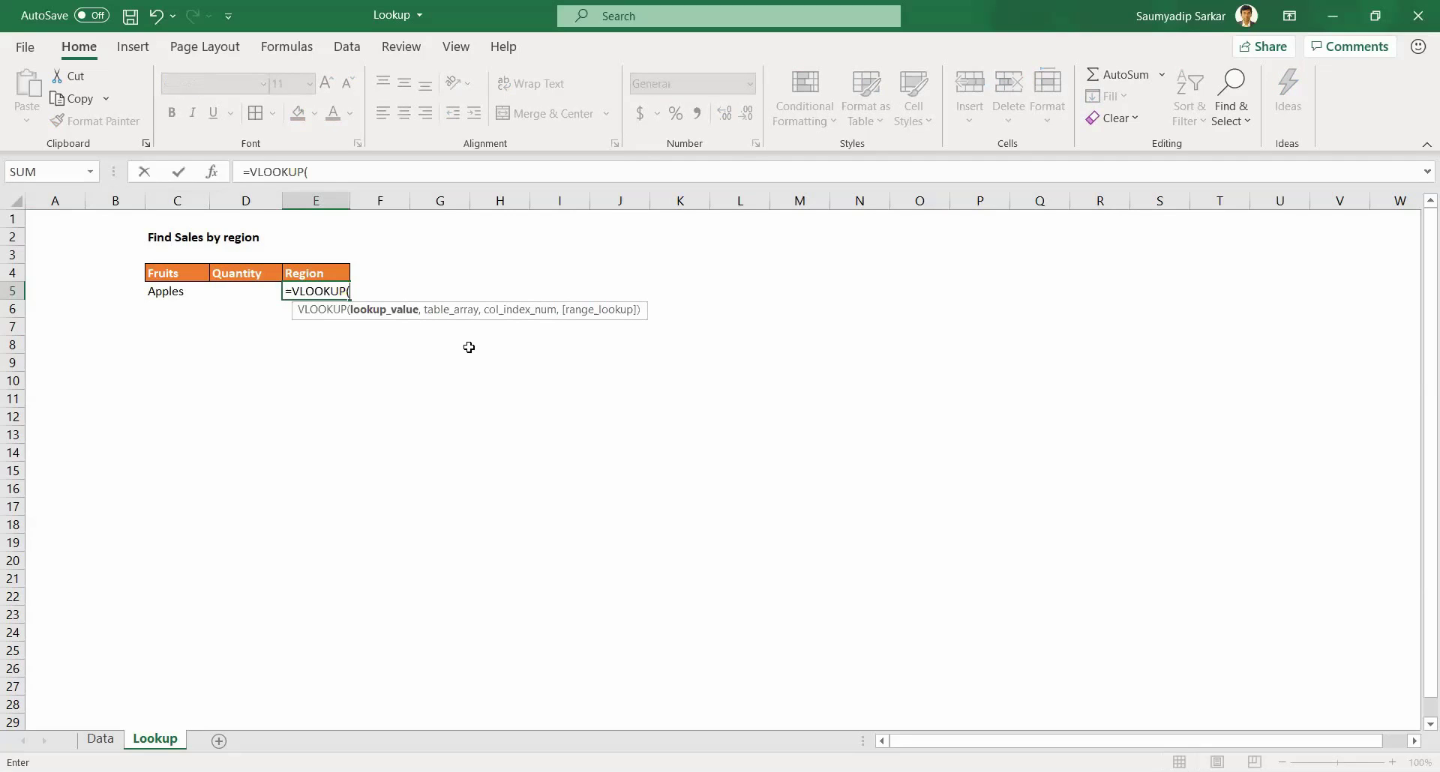
{"action": "key", "text": "Left"}
{"action": "key", "text": "Left"}
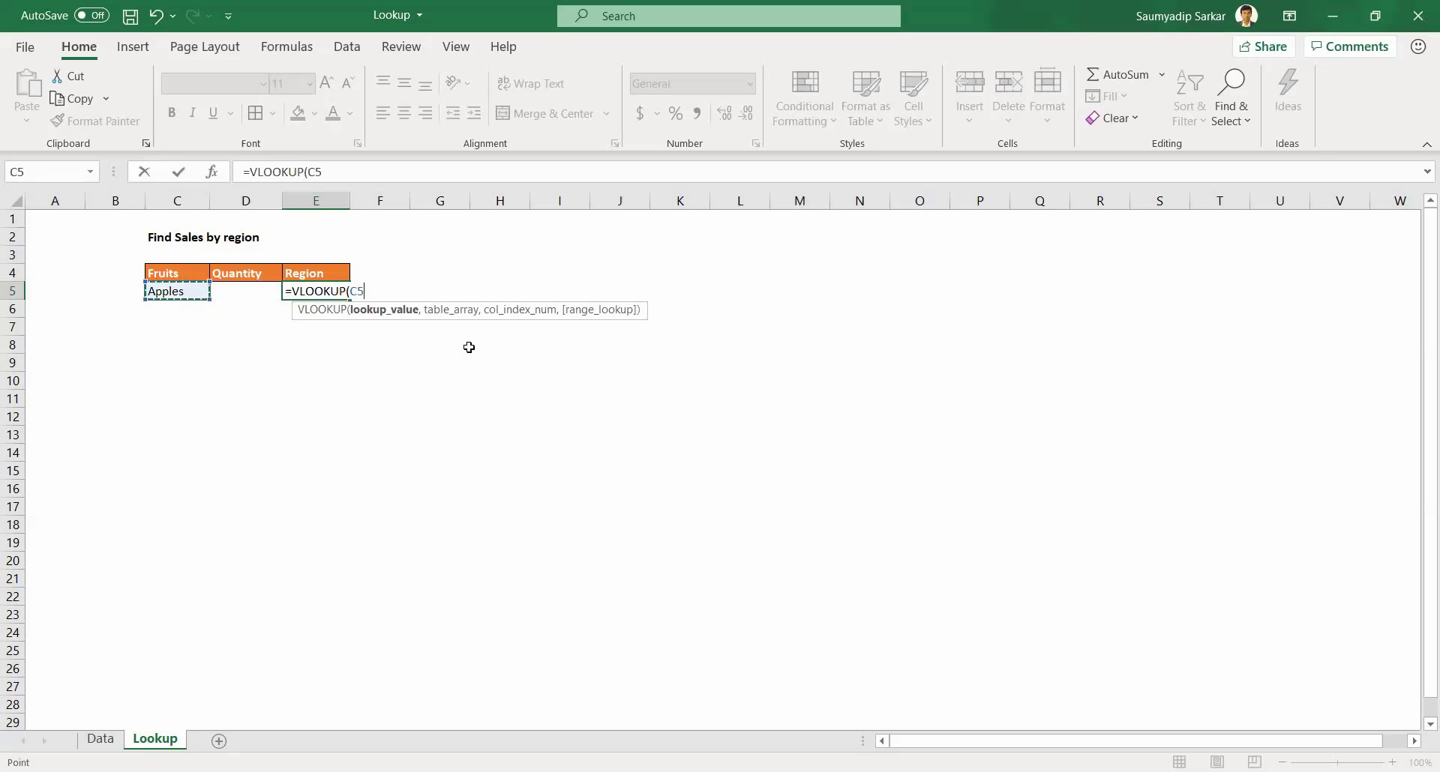
{"action": "type", "text": ","}
{"action": "left_click", "coordinate": [100, 739]}
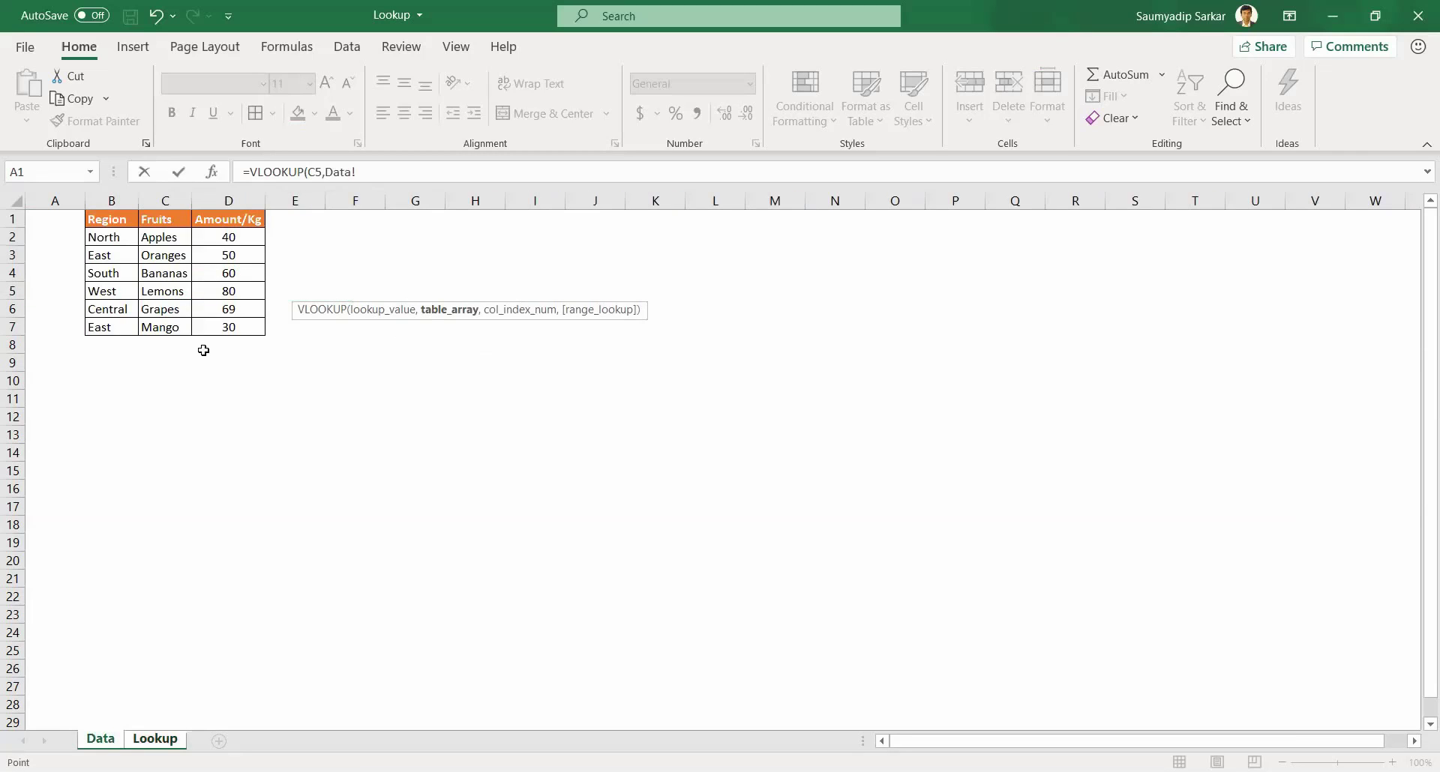
{"action": "left_click", "coordinate": [169, 218]}
{"action": "left_click_drag", "start_coordinate": [169, 217], "coordinate": [162, 324]}
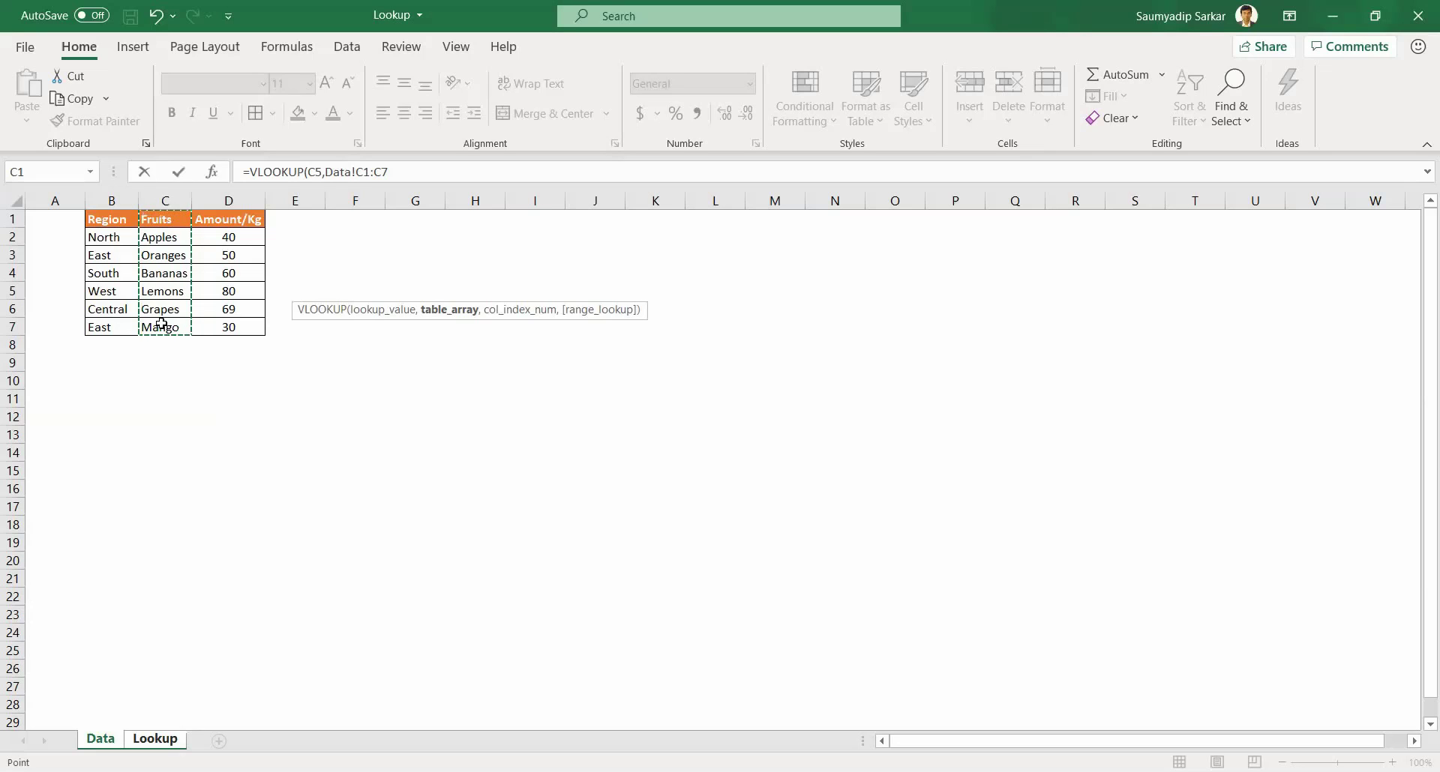
{"action": "key", "text": "Escape"}
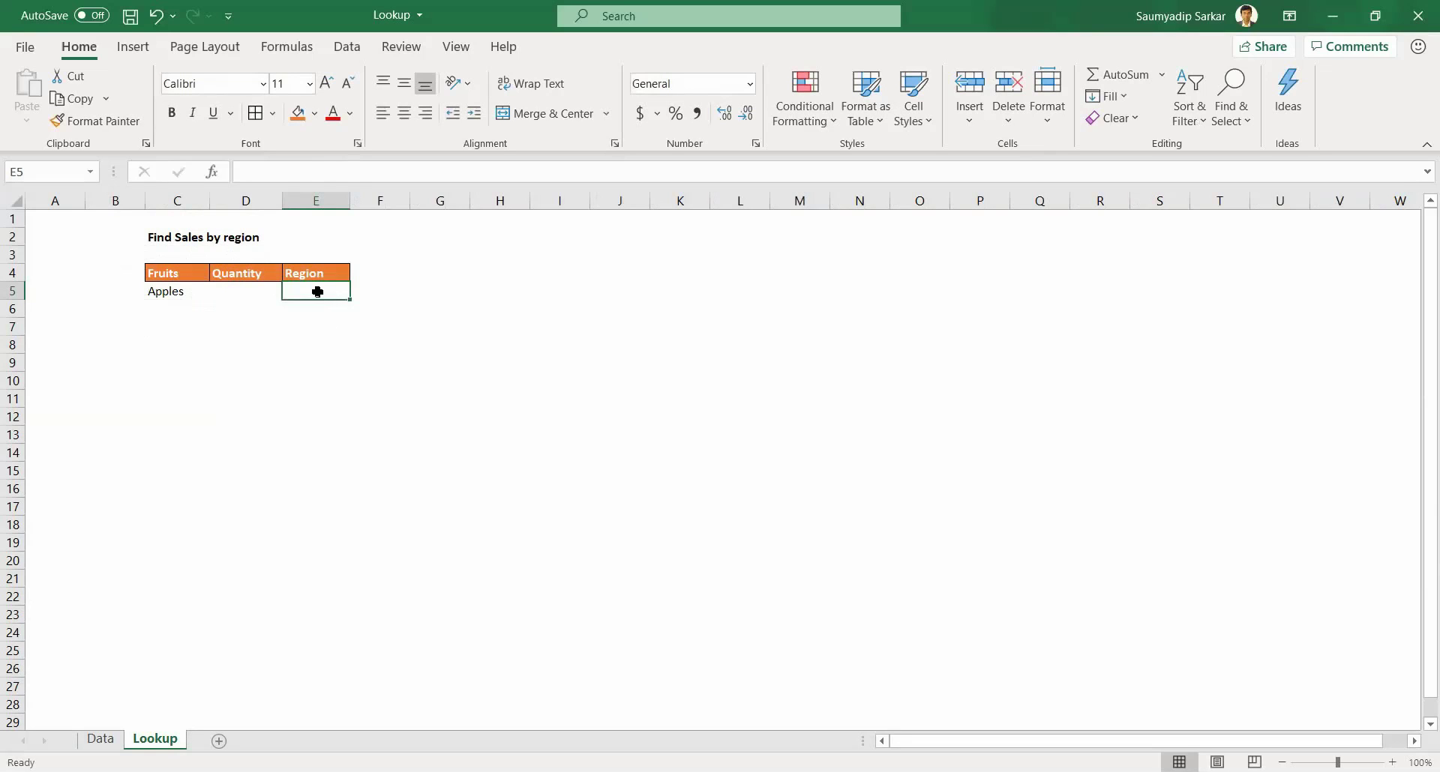
Start an XLOOKUP formula in cell E5 with C5 as the lookup value and Data!C1:C7 as the lookup array.
{"action": "type", "text": "="}
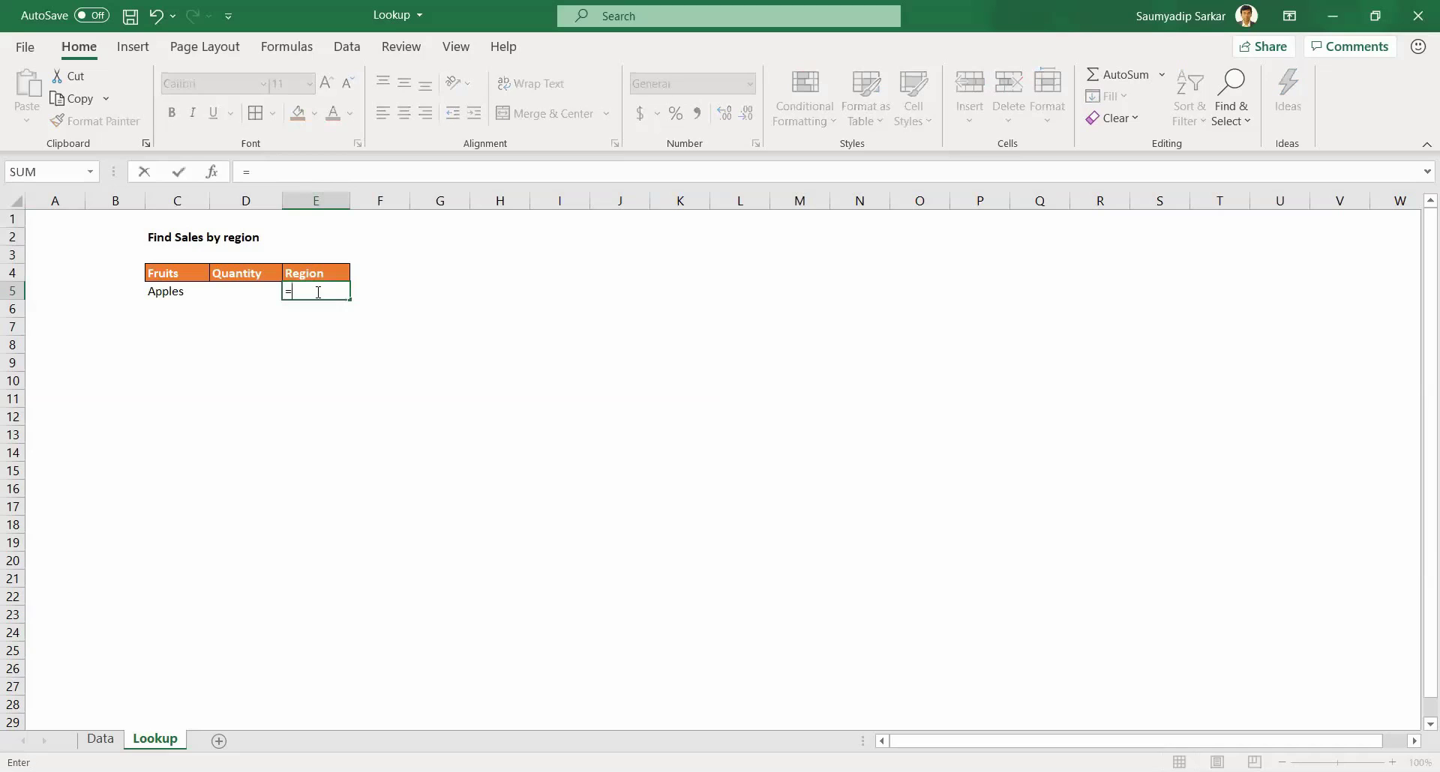
{"action": "type", "text": "xlo"}
{"action": "key", "text": "Tab"}
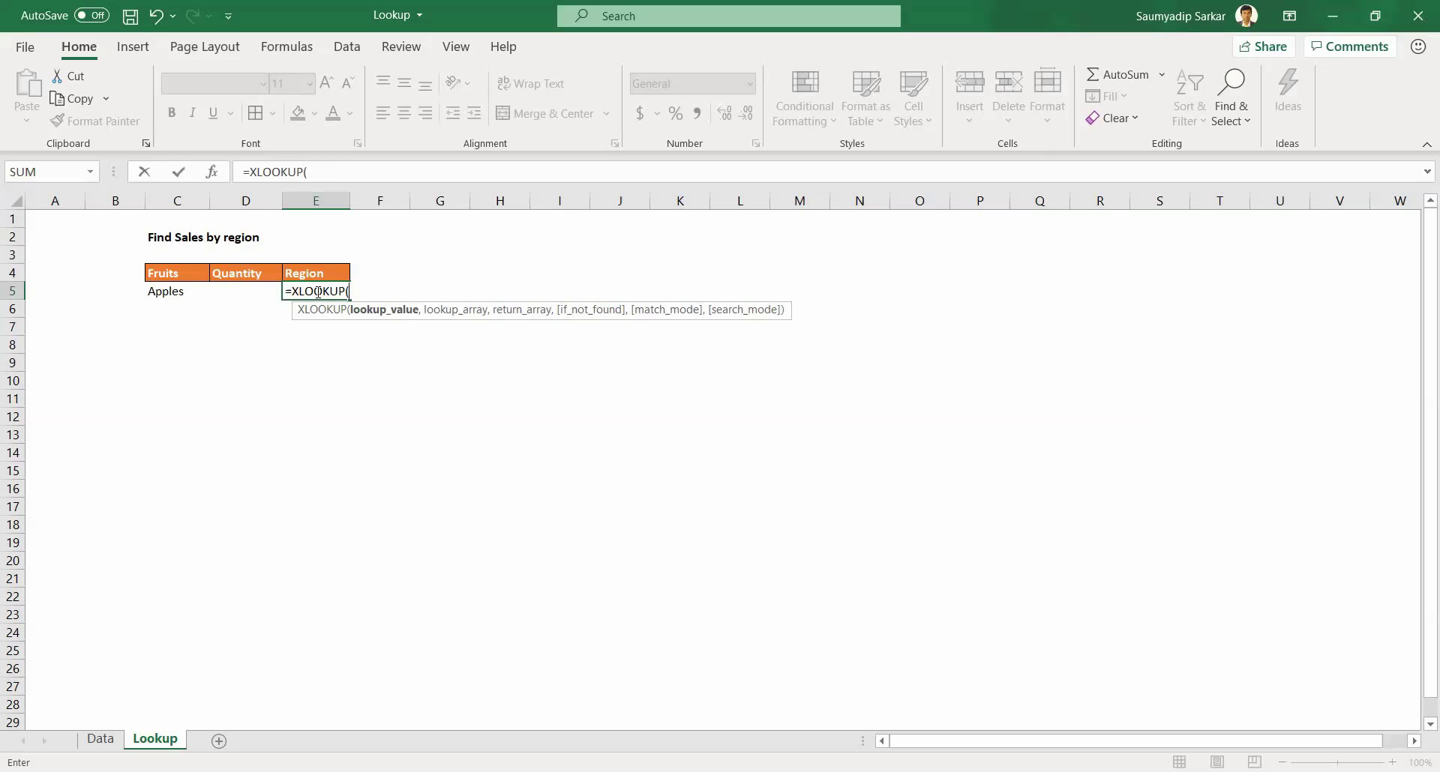
{"action": "key", "text": "Left"}
{"action": "key", "text": "Left"}
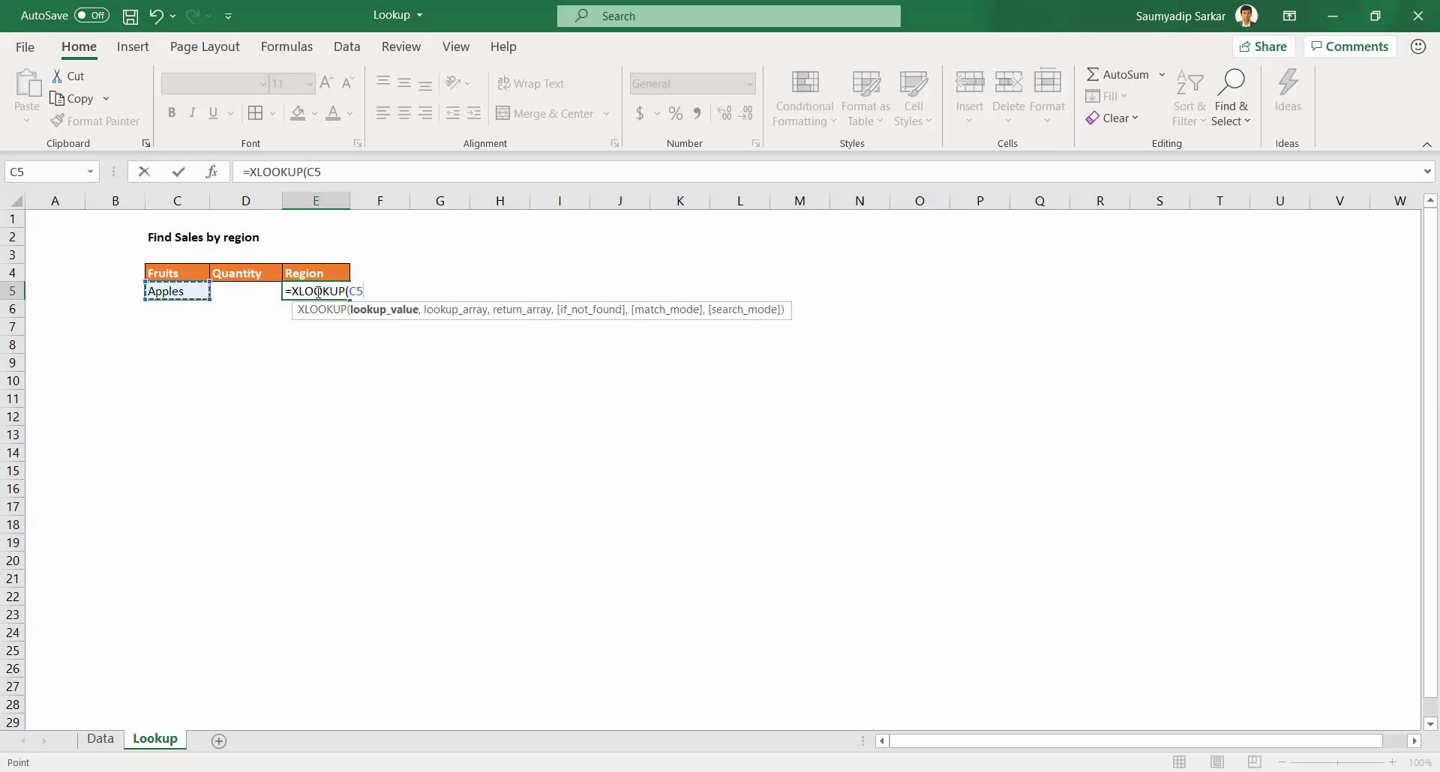
{"action": "type", "text": ","}
{"action": "left_click", "coordinate": [100, 738]}
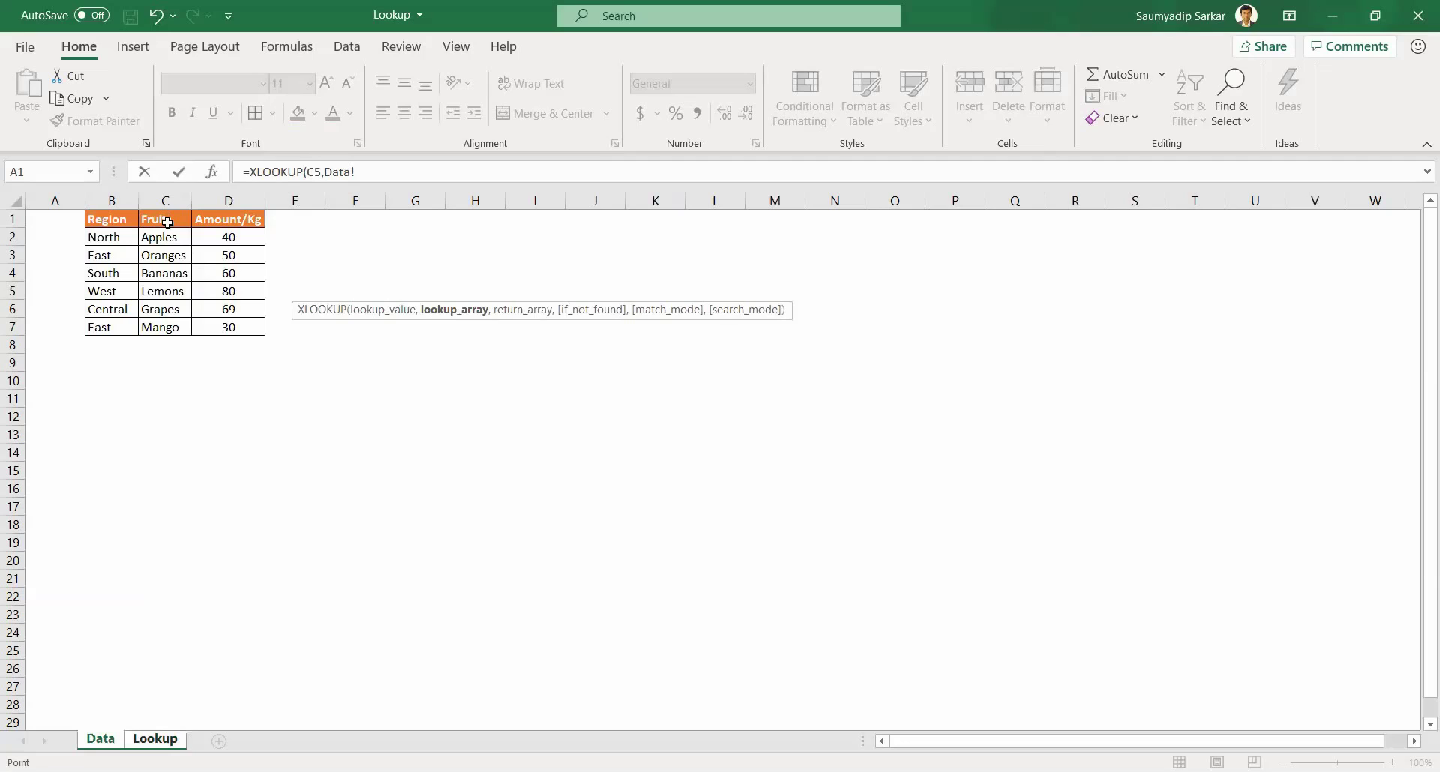
{"action": "left_click_drag", "start_coordinate": [166, 222], "coordinate": [166, 324]}
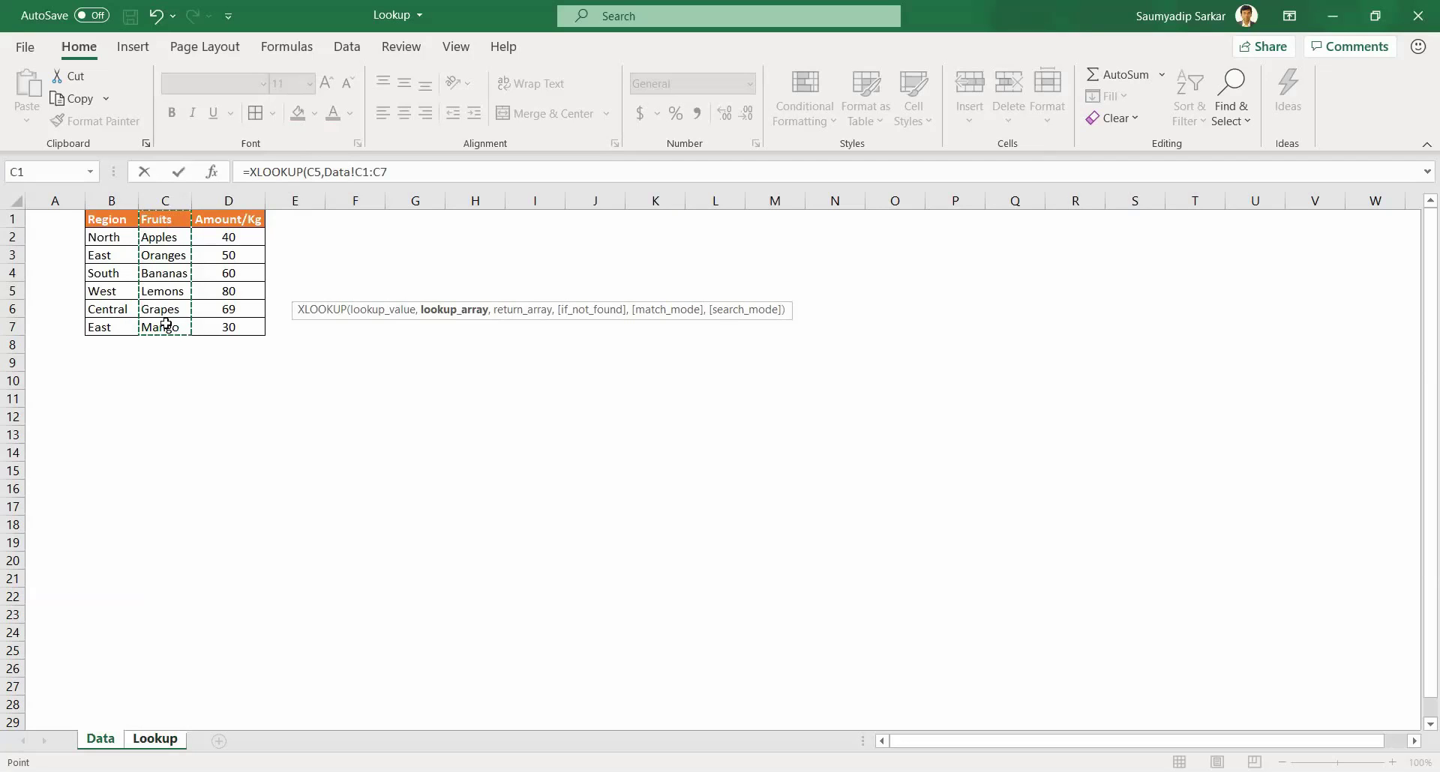
{"action": "type", "text": ","}
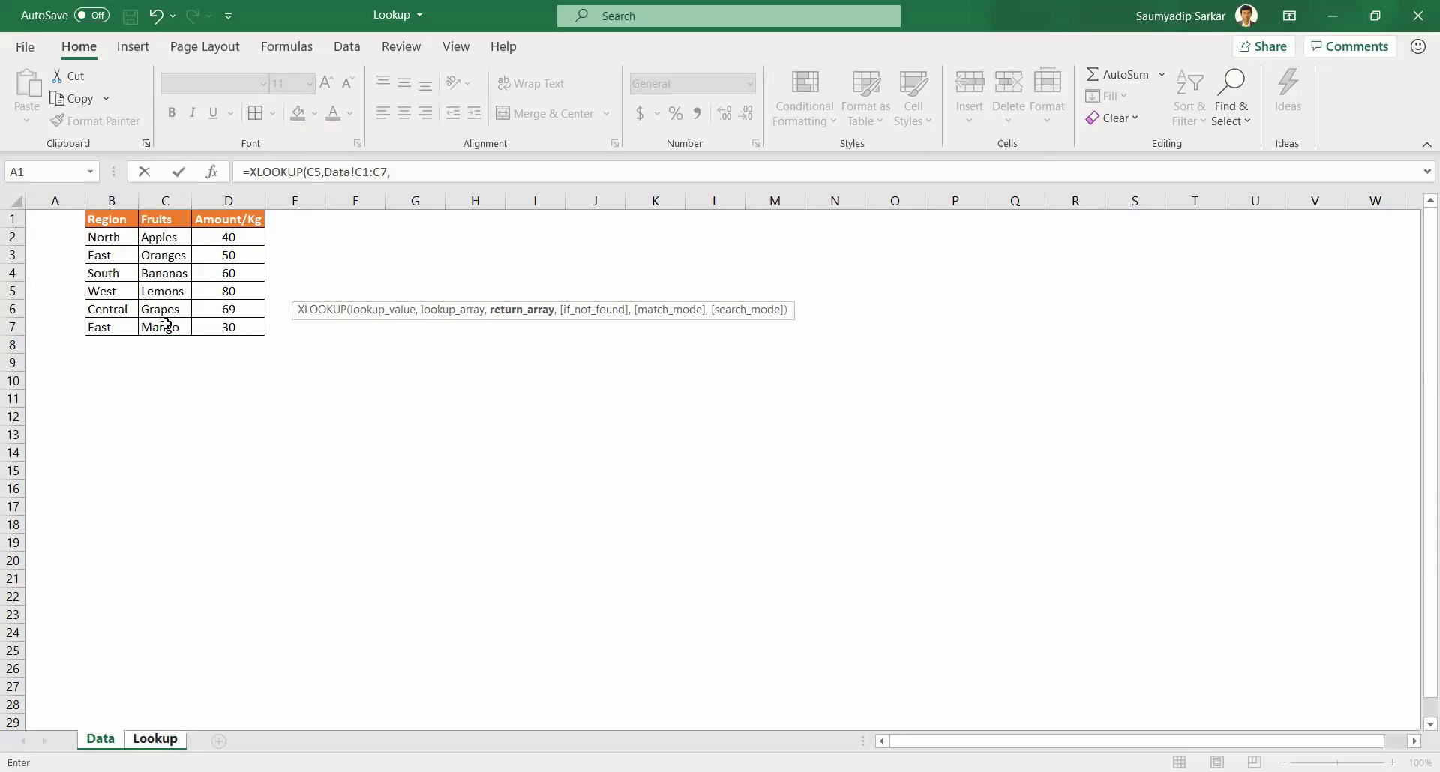
Complete the XLOOKUP with return array Data!B1:B7, "No match found" as the not-found text, match mode 0 and an empty search mode.
{"action": "left_click", "coordinate": [113, 222]}
{"action": "left_click_drag", "start_coordinate": [113, 222], "coordinate": [113, 321]}
{"action": "type", "text": ","}
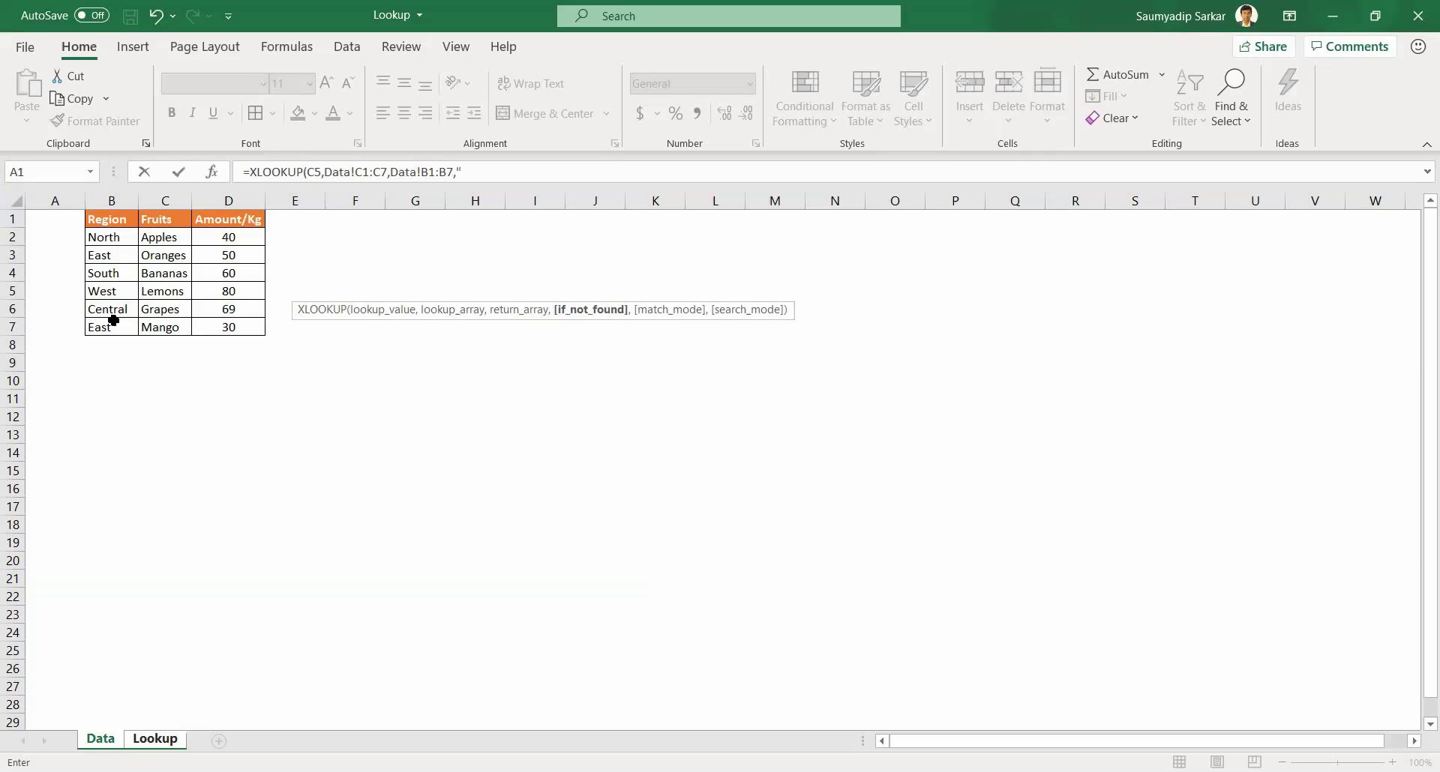
{"action": "type", "text": "No match found\","}
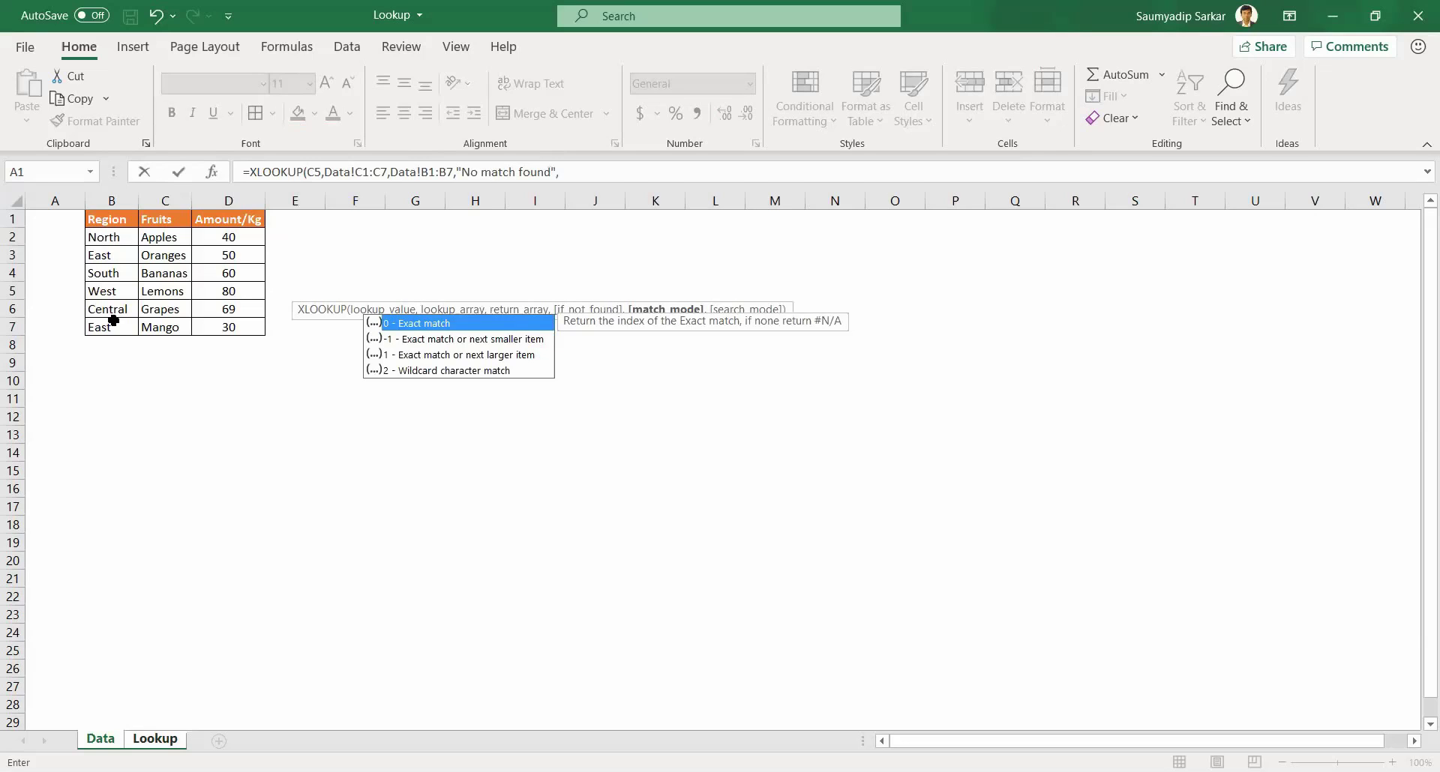
{"action": "type", "text": "0,"}
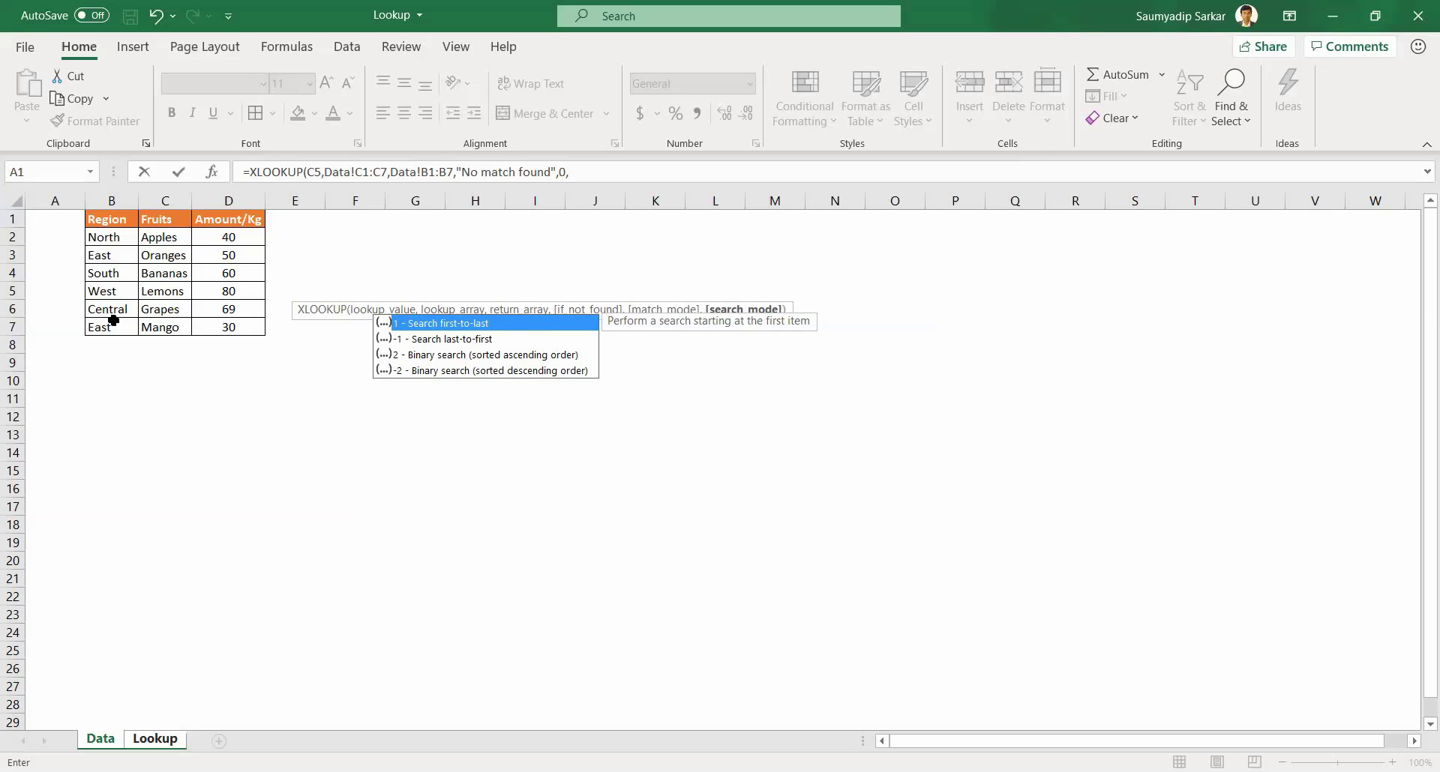
{"action": "type", "text": ")"}
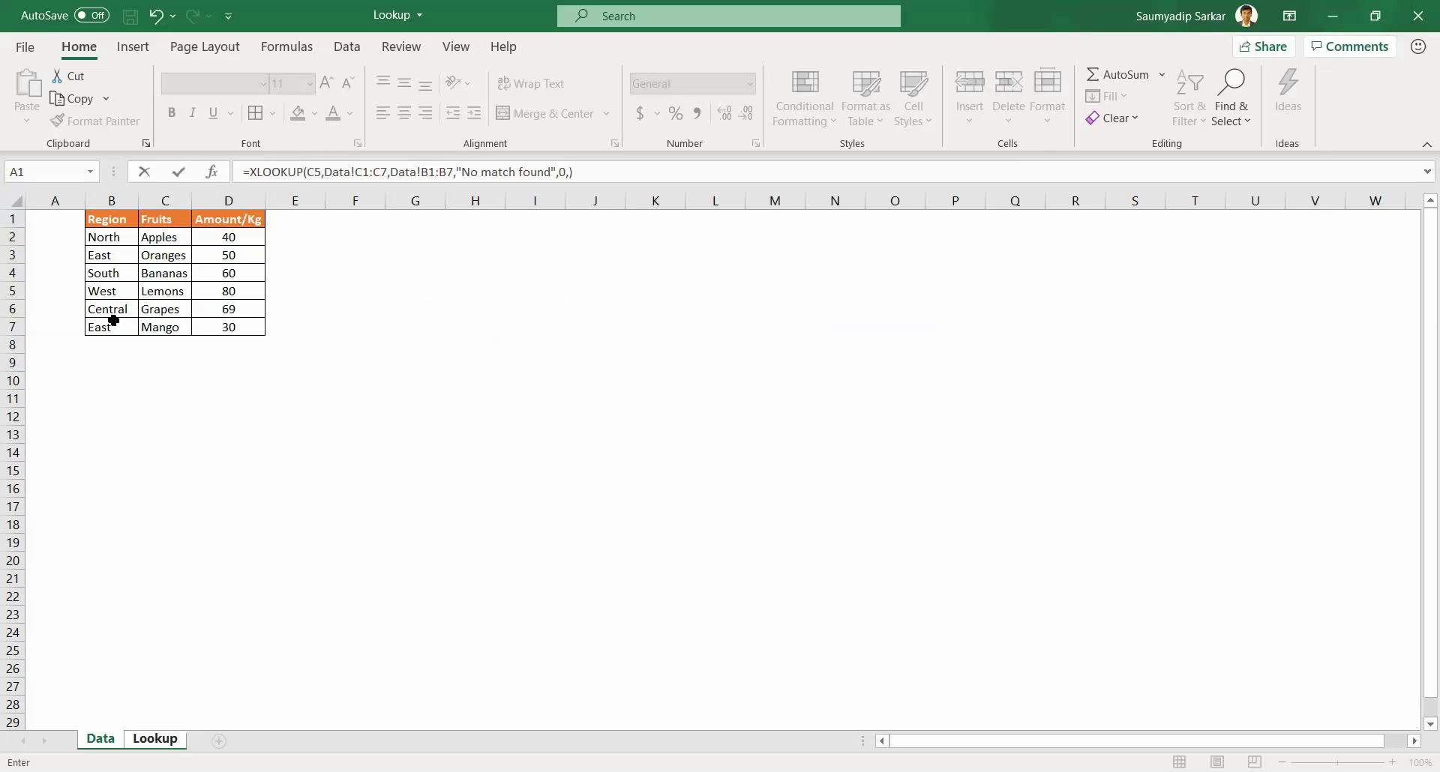
{"action": "key", "text": "Return"}
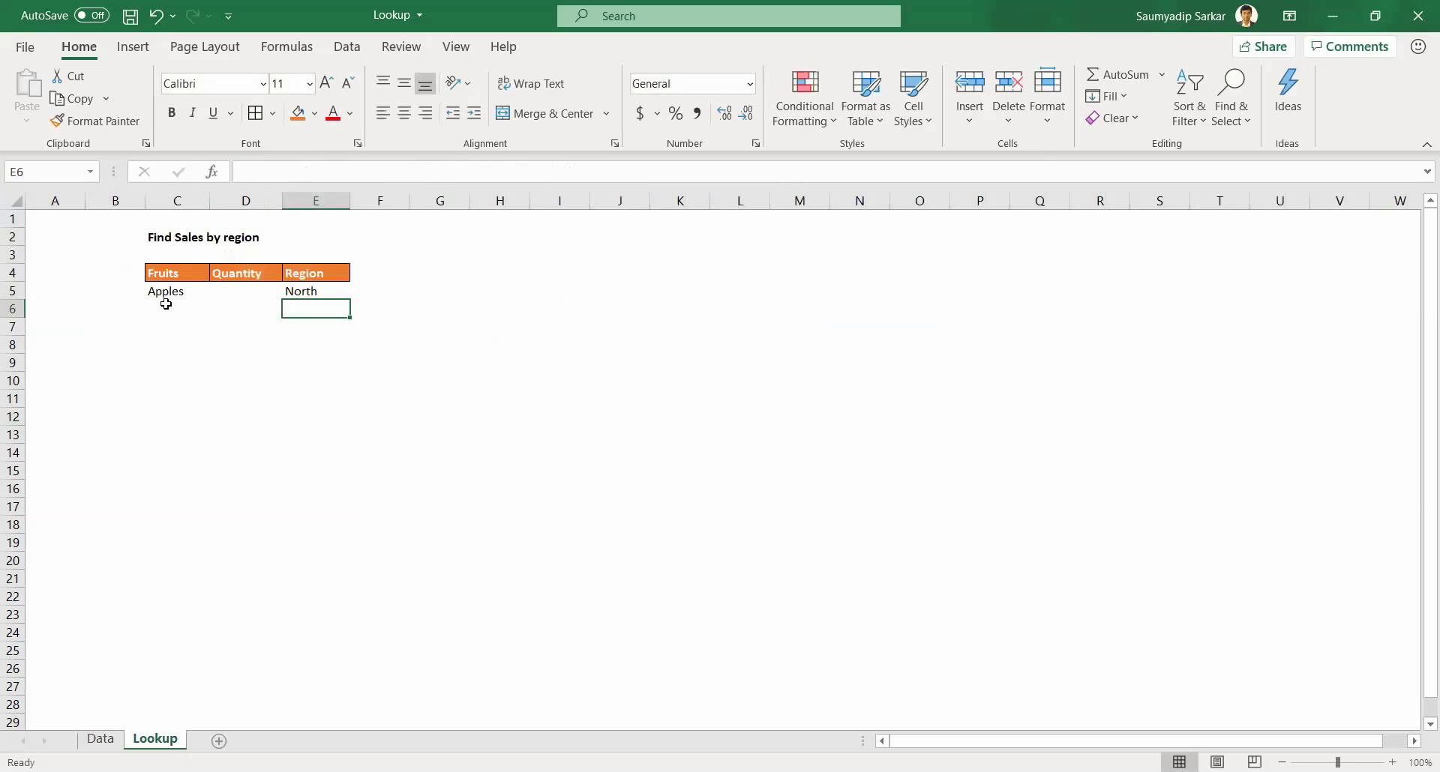
Compare the region returned in cell E5 with the Apples row on the Data sheet.
{"action": "left_click", "coordinate": [309, 291]}
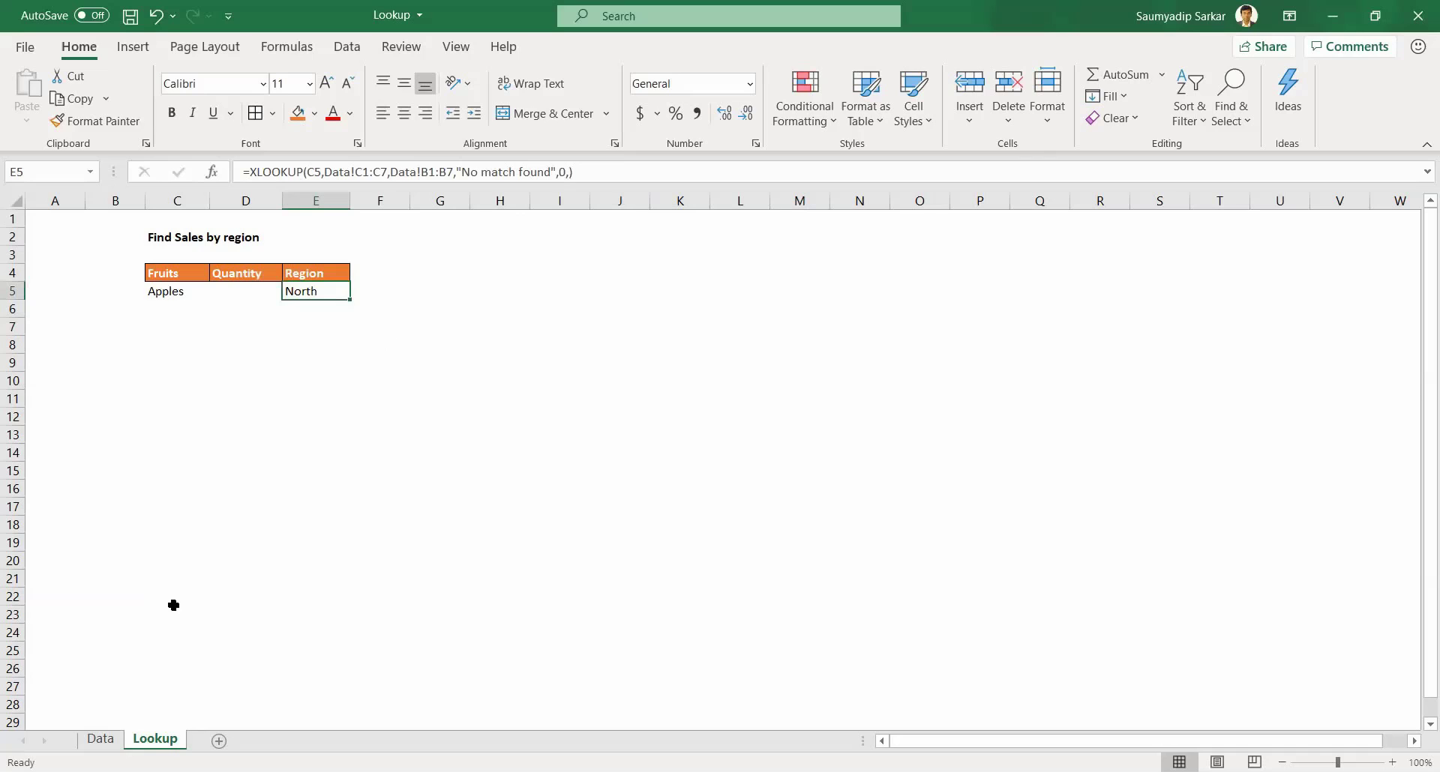
{"action": "left_click", "coordinate": [105, 741]}
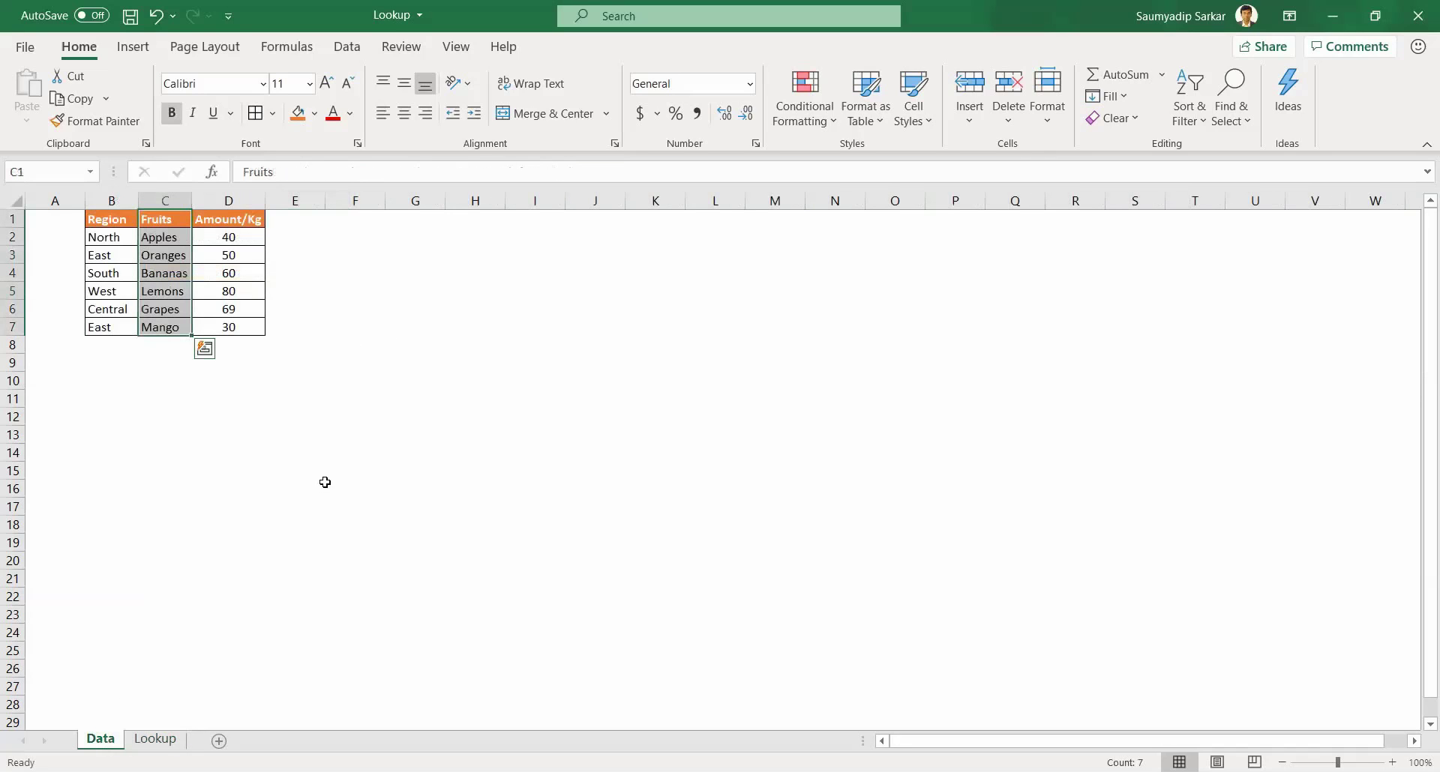
{"action": "left_click", "coordinate": [170, 238]}
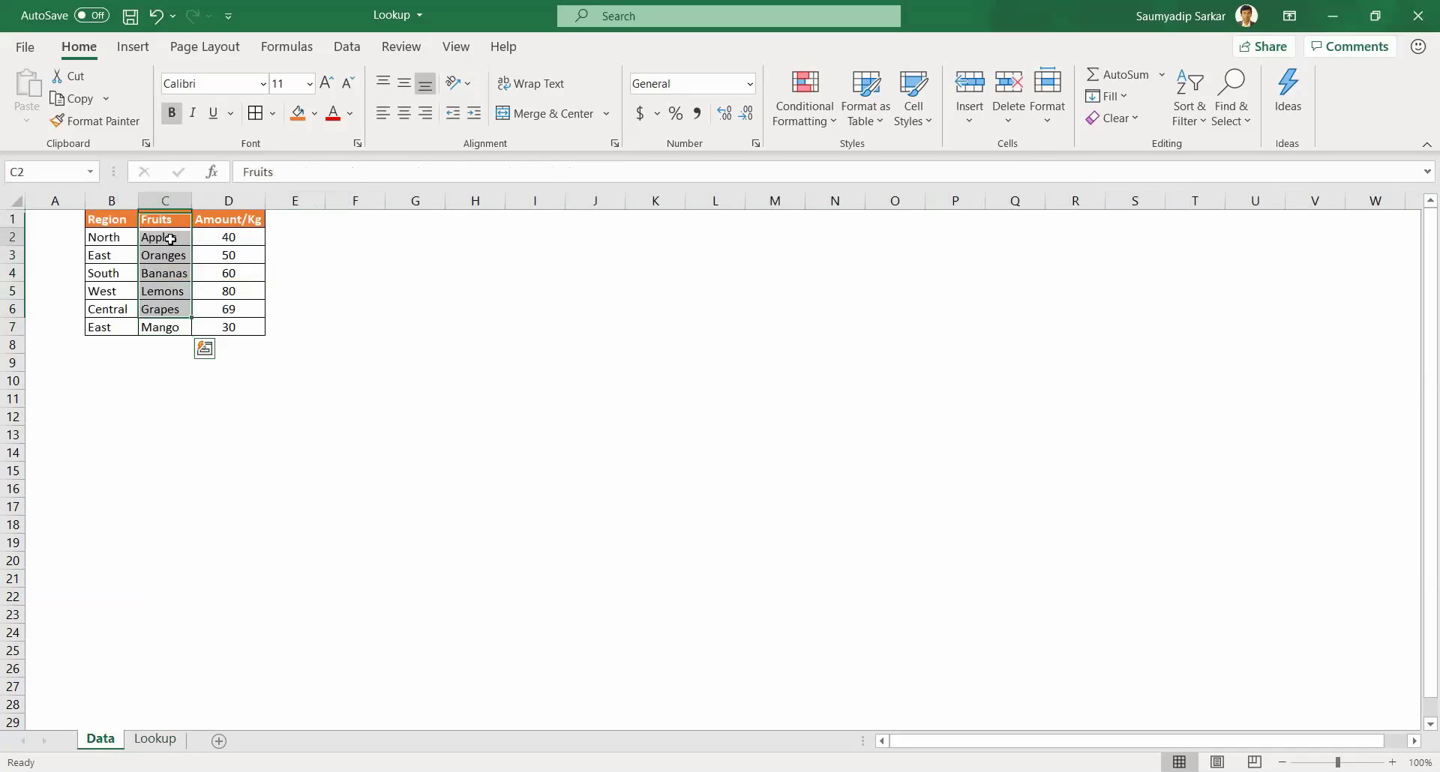
{"action": "left_click", "coordinate": [101, 239]}
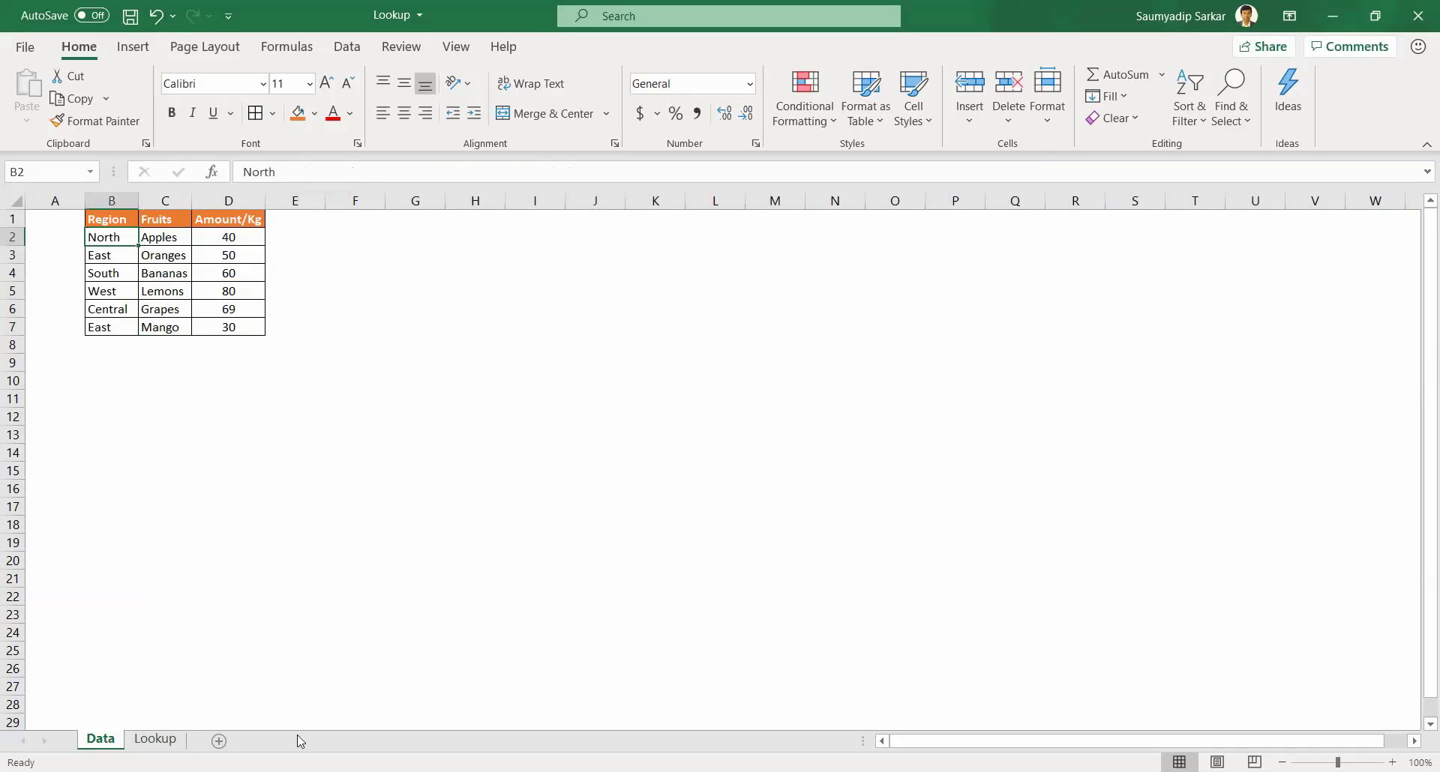
{"action": "left_click", "coordinate": [155, 741]}
Test the region lookup by choosing Oranges and then Lemons in cell C5, checking against the Data sheet.
{"action": "left_click", "coordinate": [177, 291]}
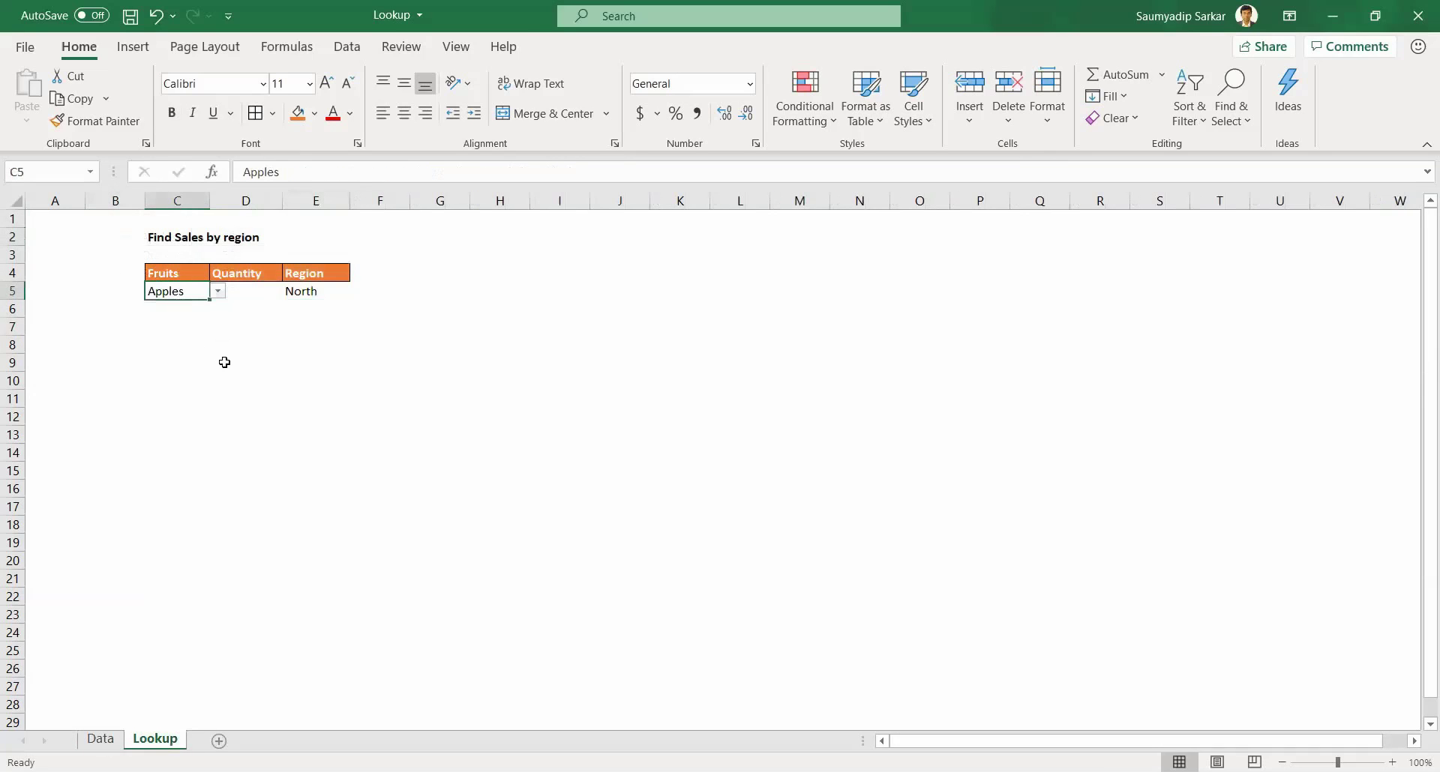
{"action": "left_click", "coordinate": [218, 292]}
{"action": "left_click", "coordinate": [196, 320]}
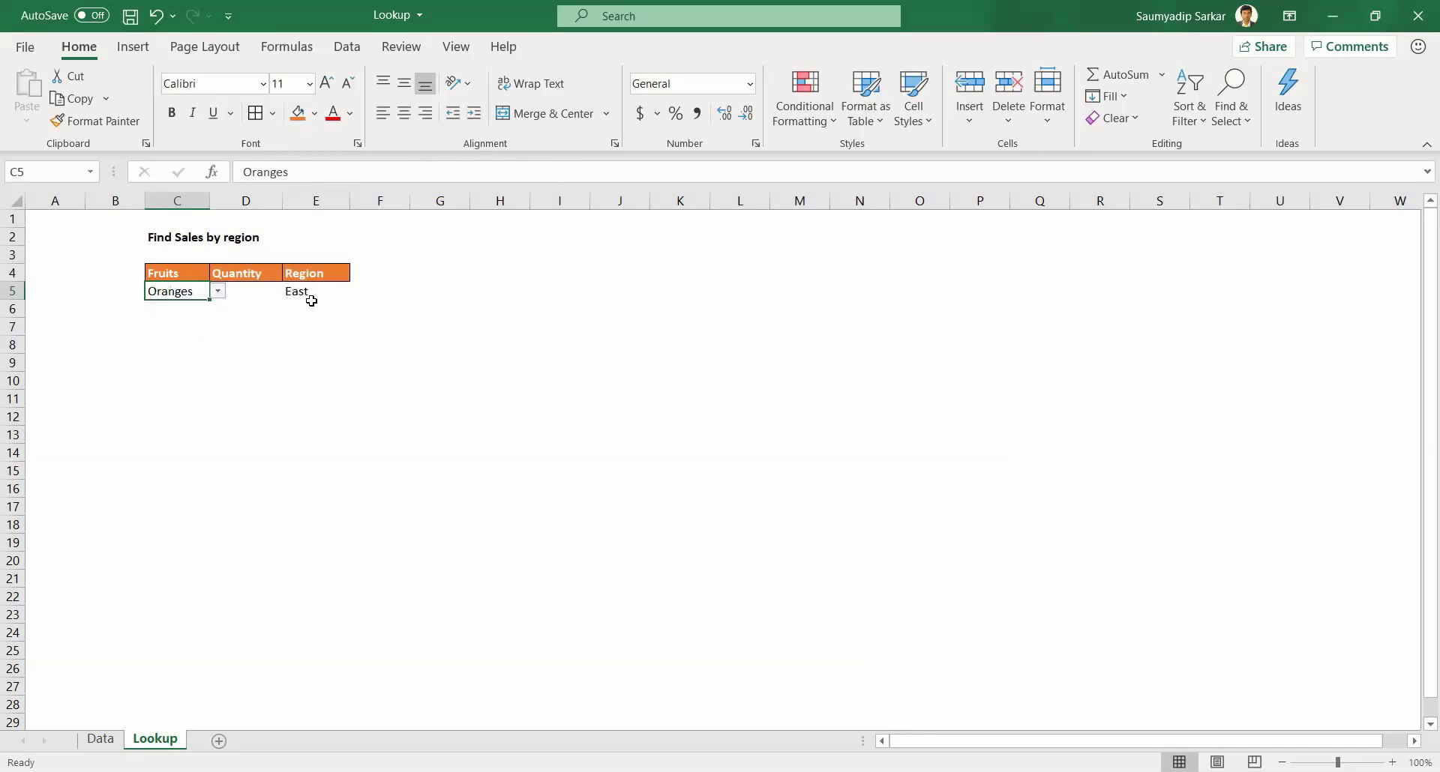
{"action": "left_click", "coordinate": [217, 291]}
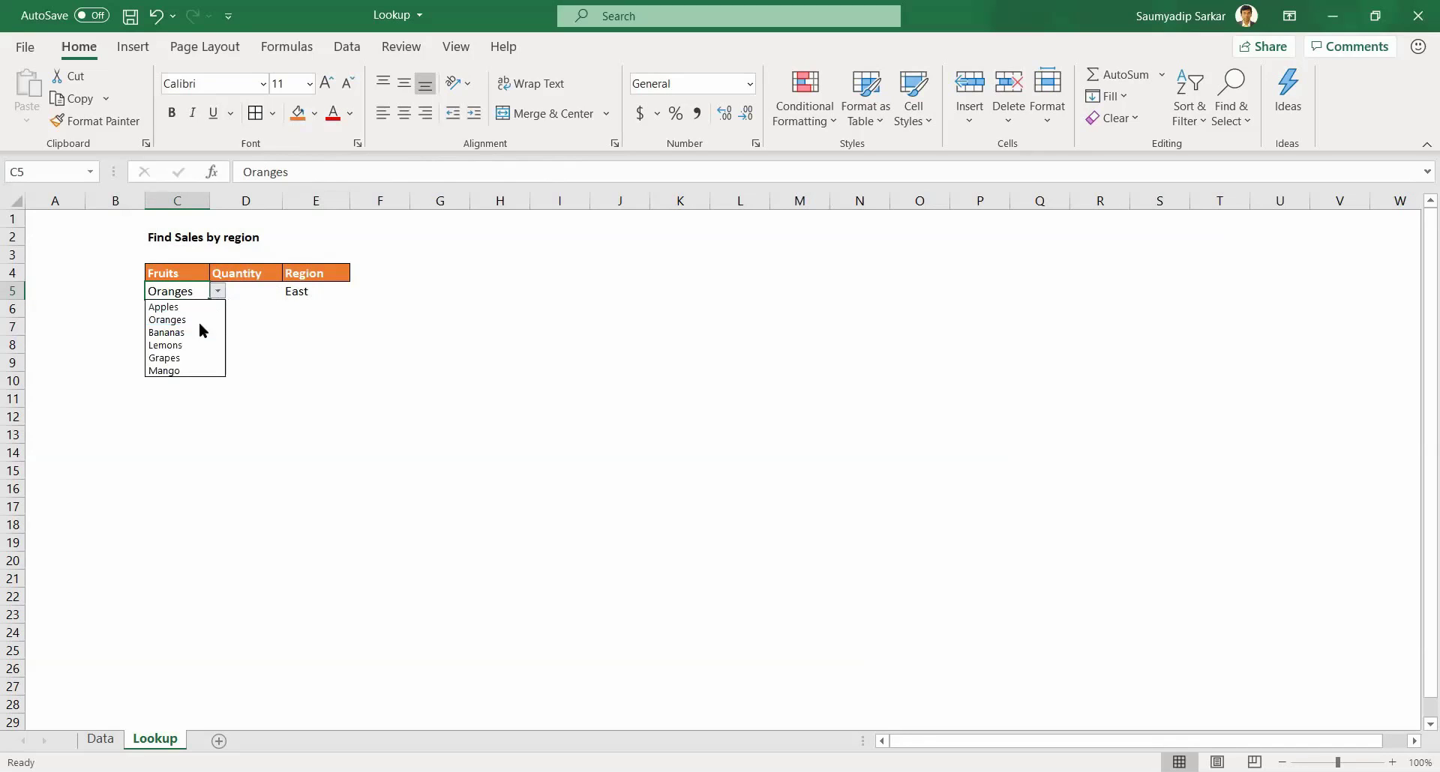
{"action": "left_click", "coordinate": [195, 345]}
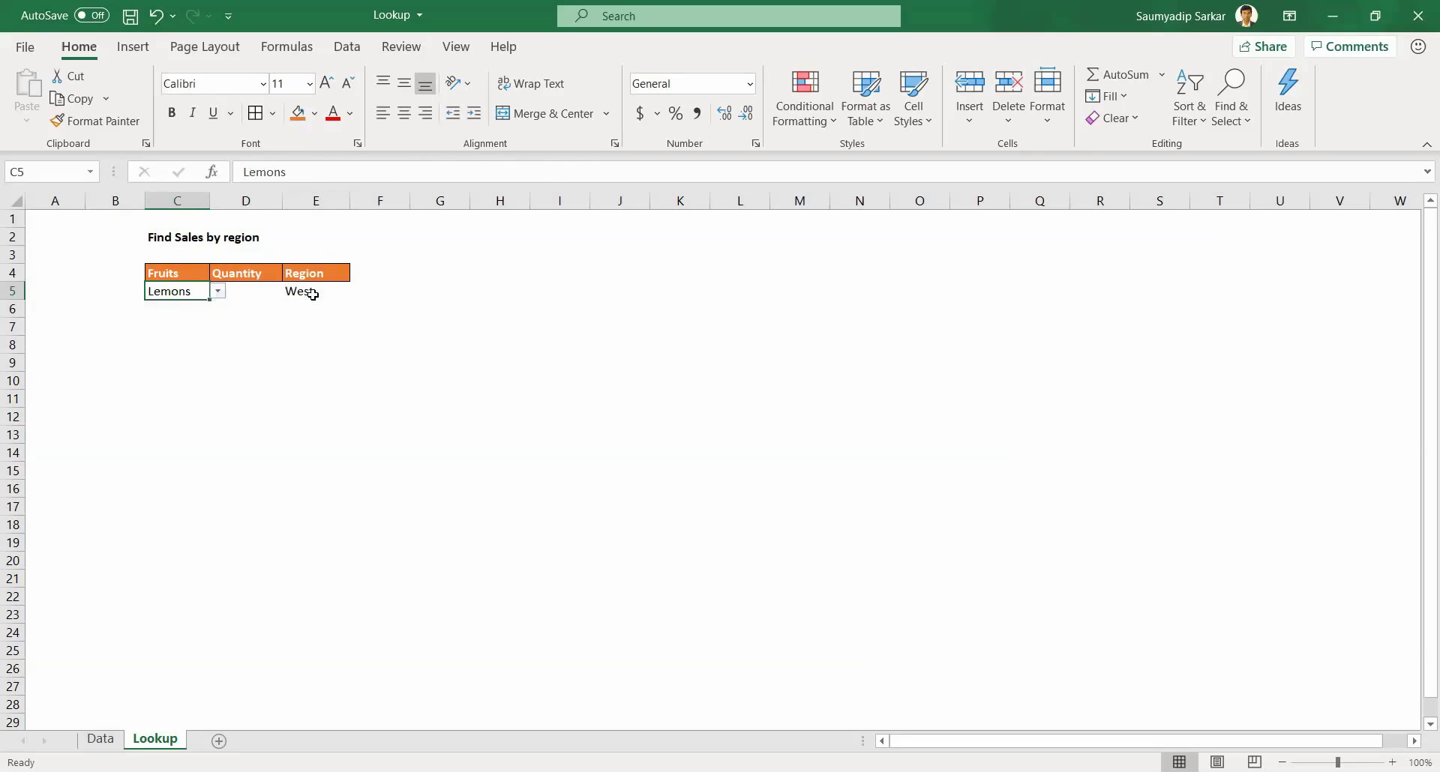
{"action": "left_click", "coordinate": [100, 739]}
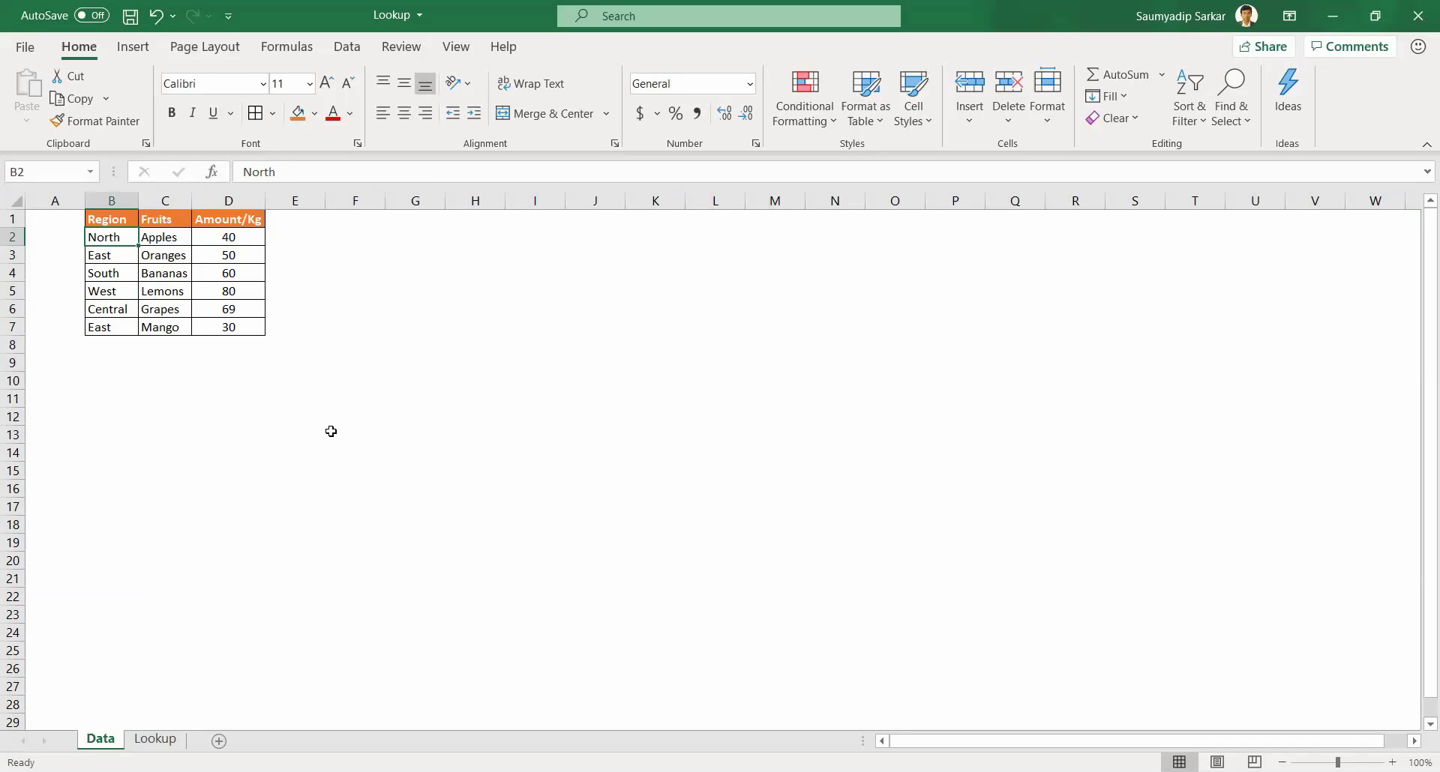
{"action": "left_click", "coordinate": [162, 742]}
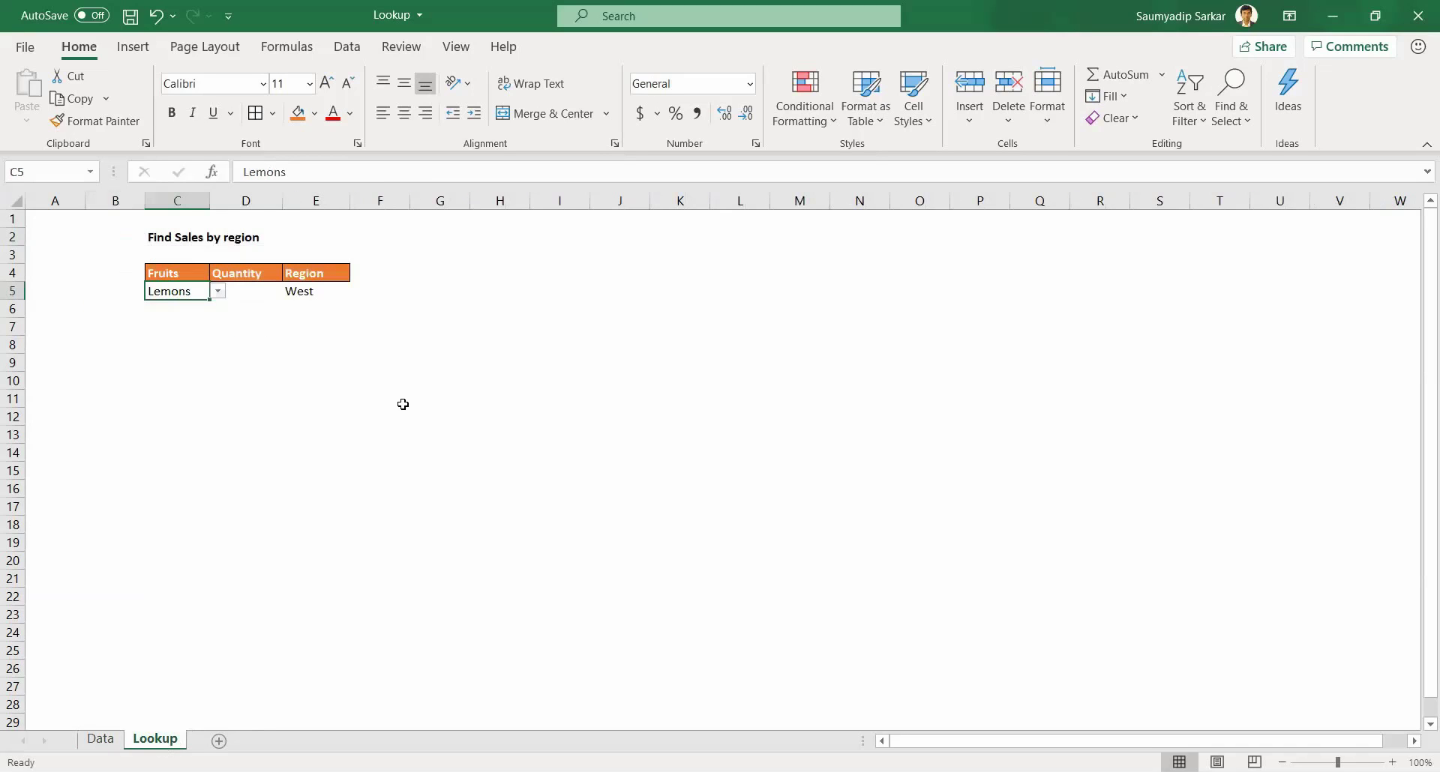
Add a Quantity header in cell E1 of the Data sheet and give it the orange fill.
{"action": "left_click", "coordinate": [252, 293]}
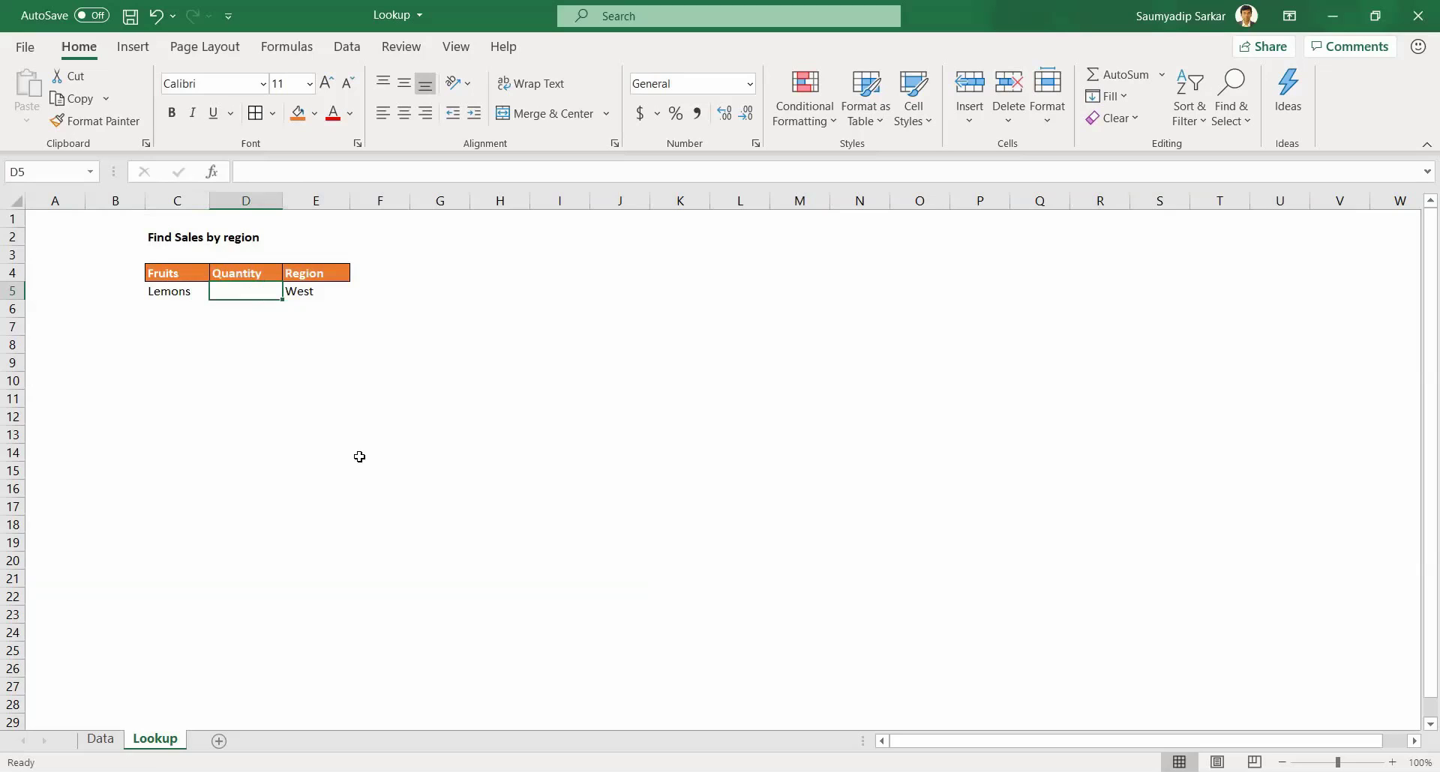
{"action": "left_click", "coordinate": [101, 741]}
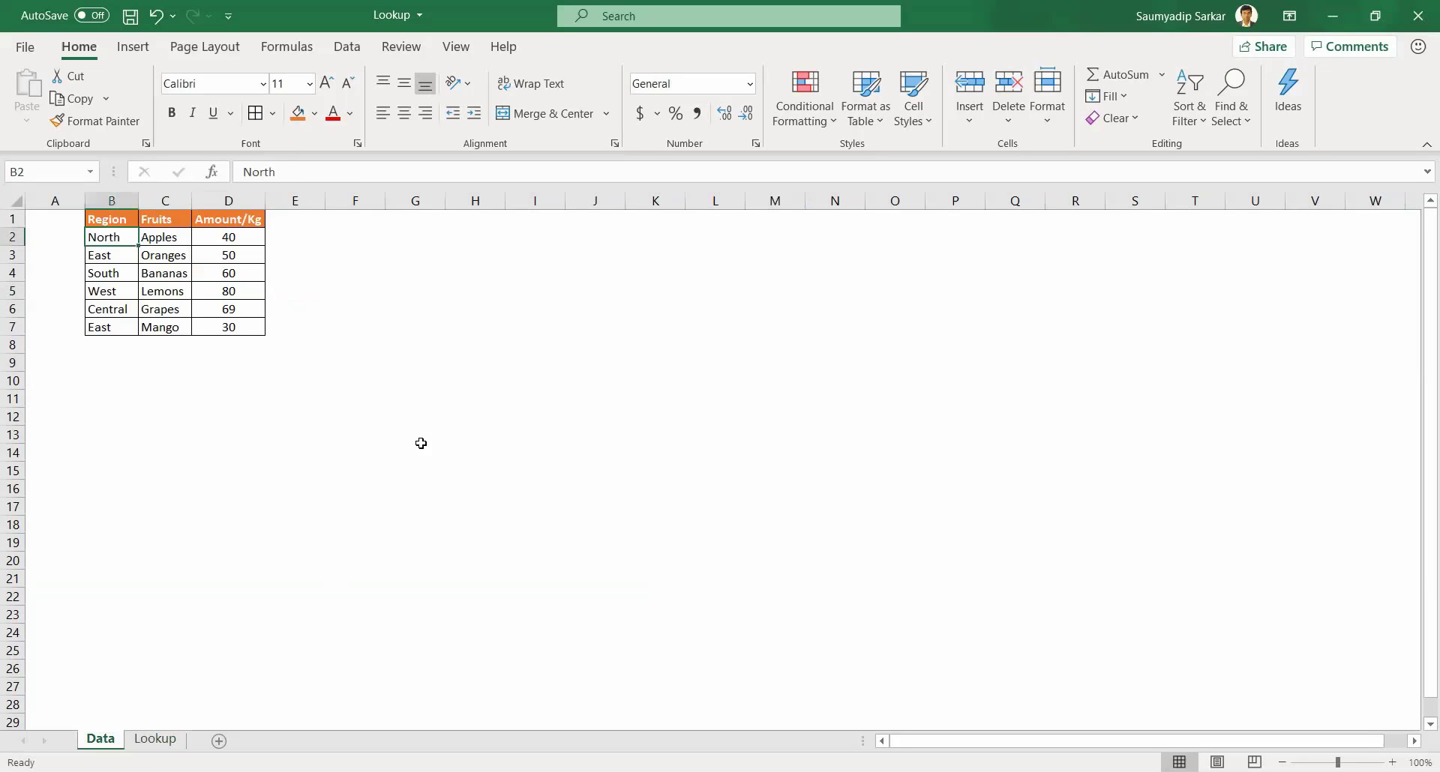
{"action": "left_click", "coordinate": [299, 220]}
{"action": "type", "text": "Qu"}
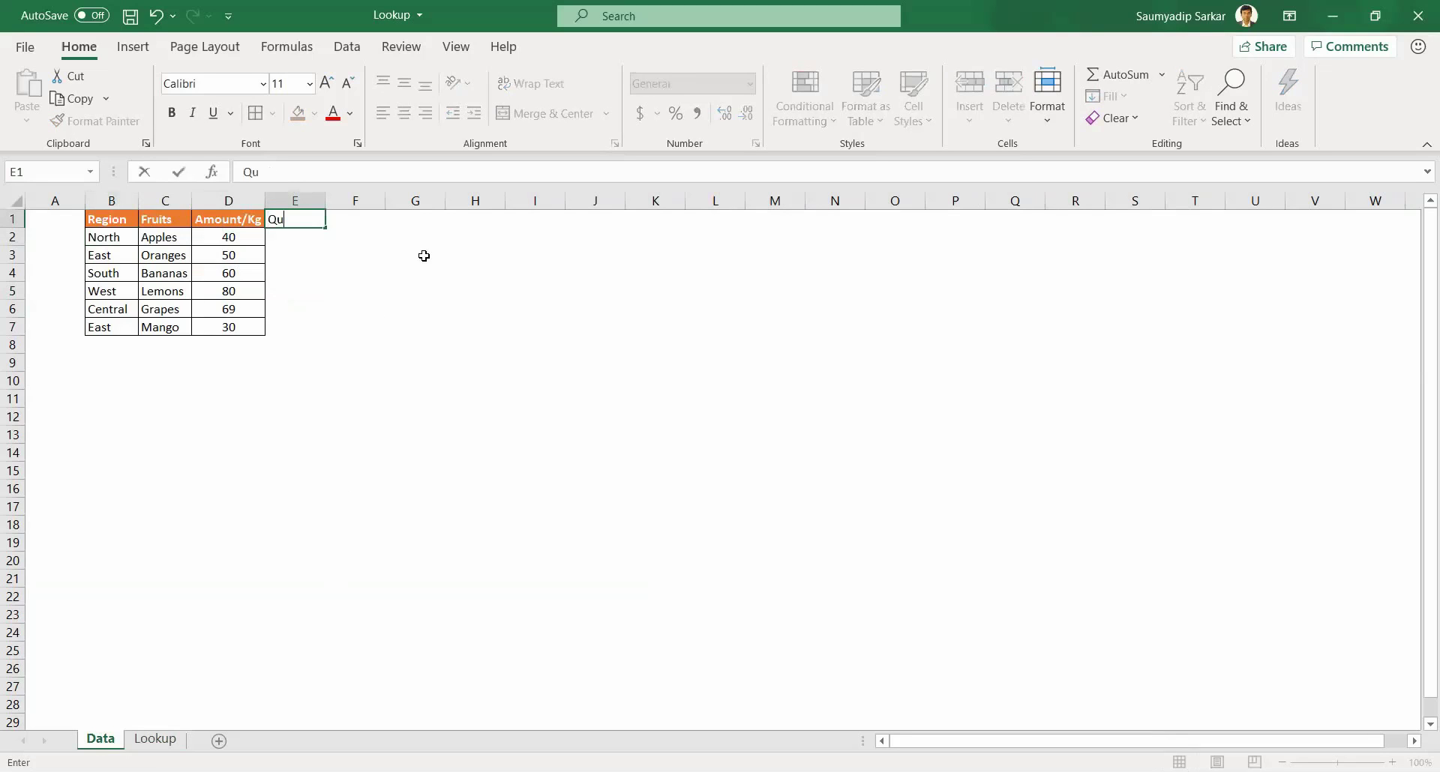
{"action": "type", "text": "antity"}
{"action": "key", "text": "Return"}
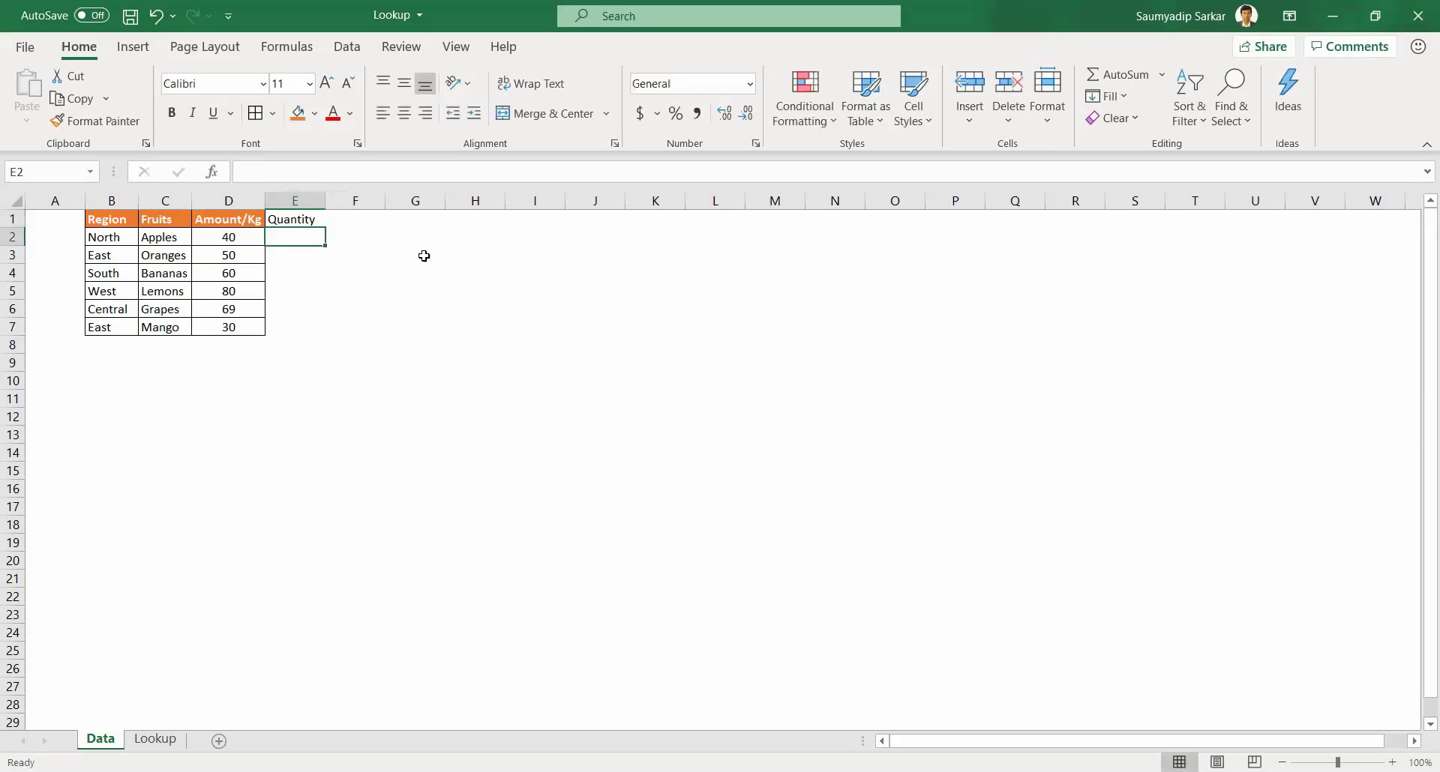
{"action": "left_click", "coordinate": [290, 220]}
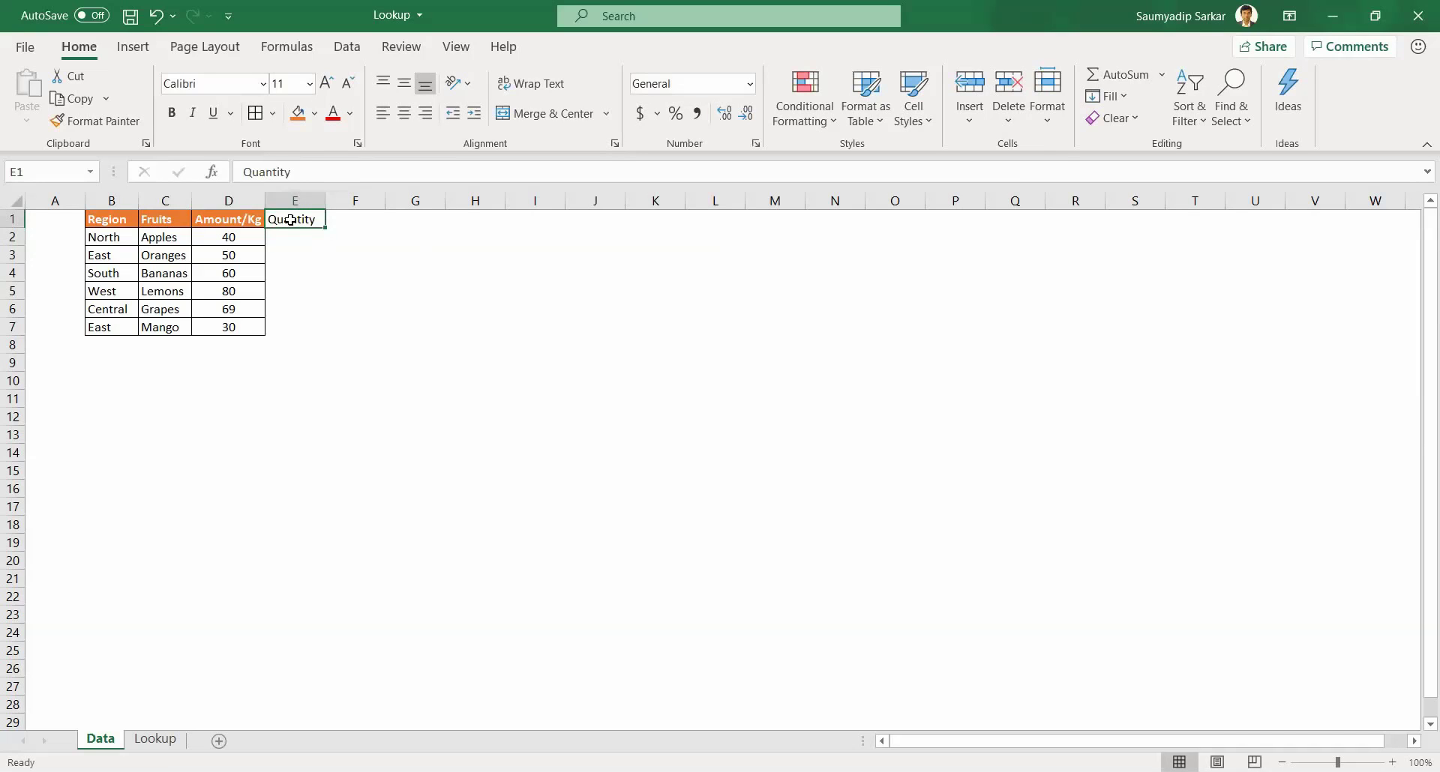
{"action": "left_click", "coordinate": [300, 115]}
Enter the quantities 300, 600, 700, 300, 200 and 100 in cells E2 to E7 of the Data sheet, and return to the Lookup sheet.
{"action": "left_click", "coordinate": [283, 235]}
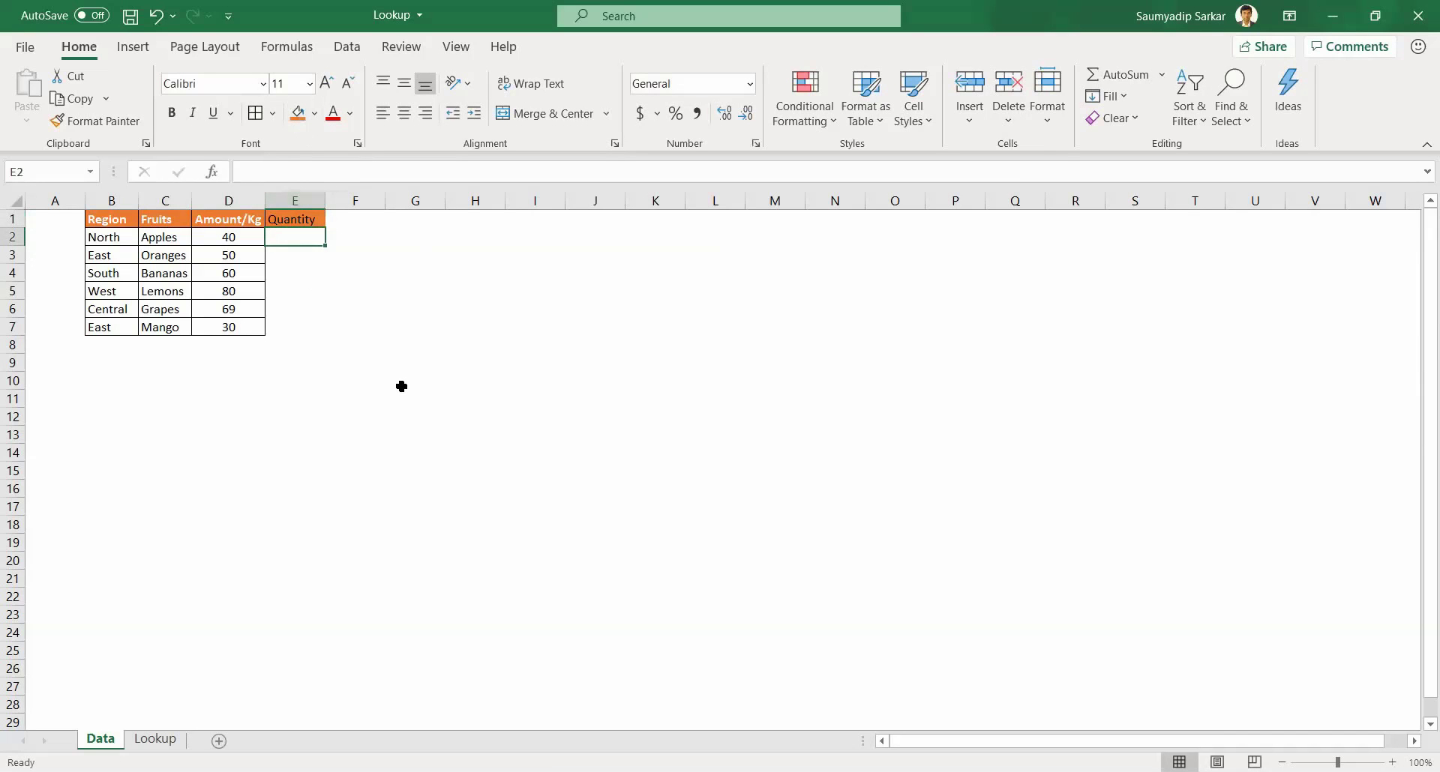
{"action": "type", "text": "300"}
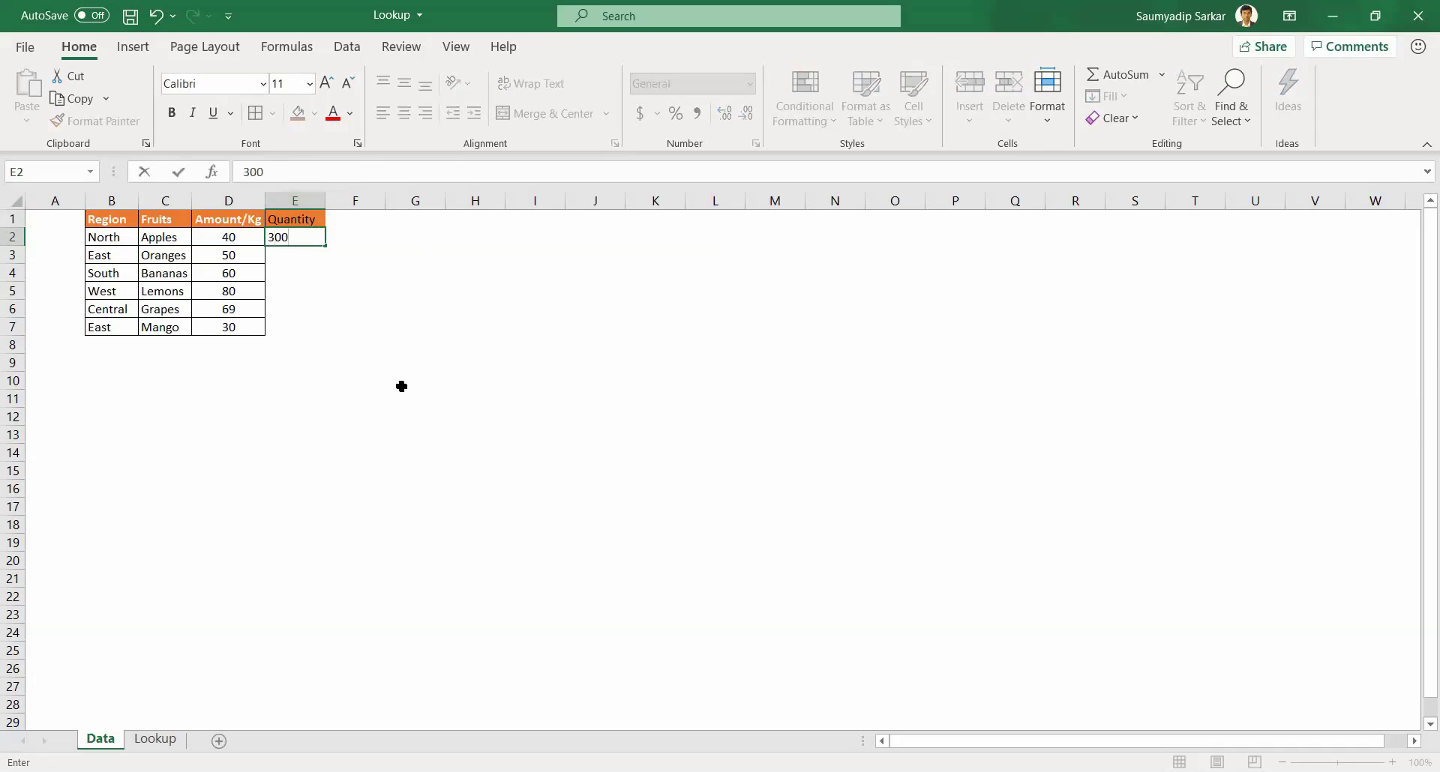
{"action": "key", "text": "Return"}
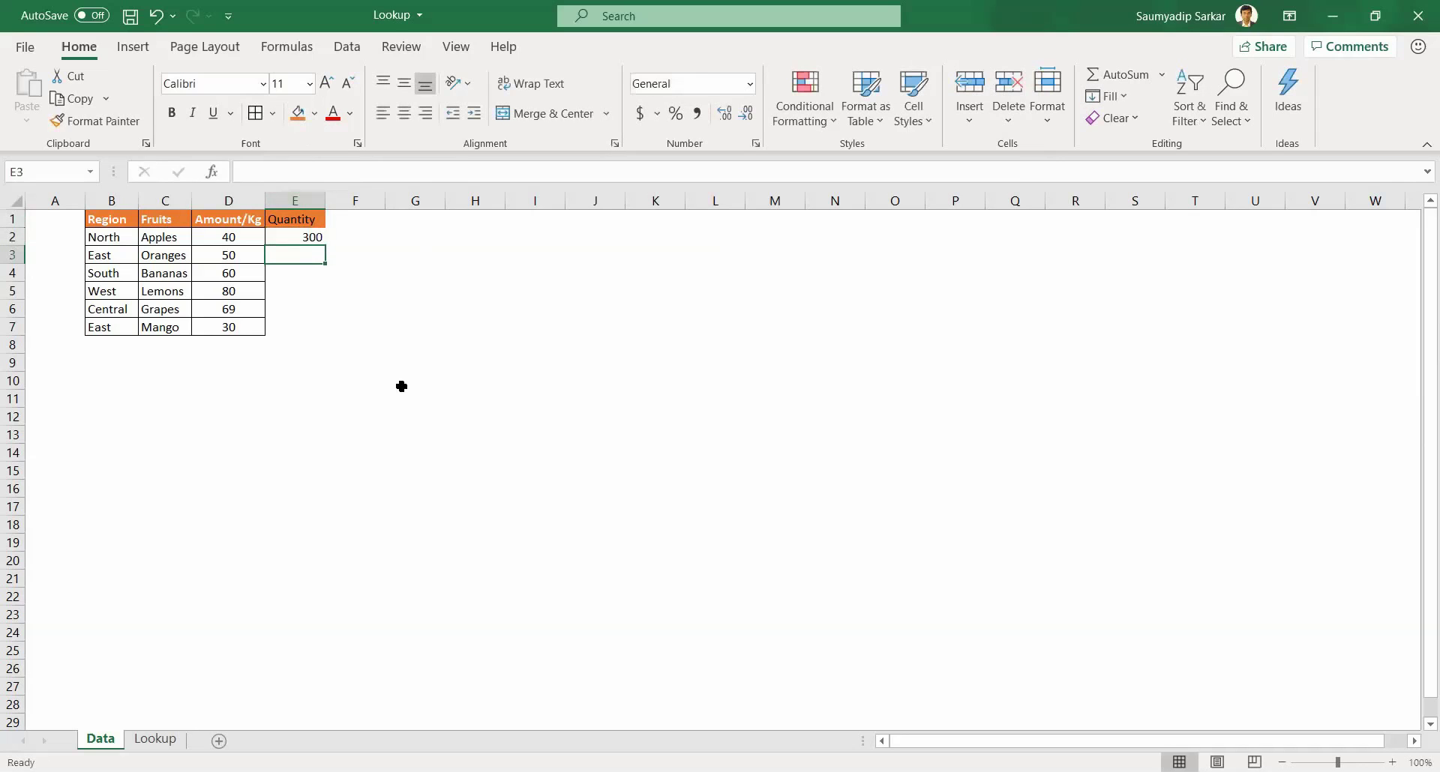
{"action": "type", "text": "600"}
{"action": "key", "text": "Return"}
{"action": "type", "text": "700"}
{"action": "key", "text": "Return"}
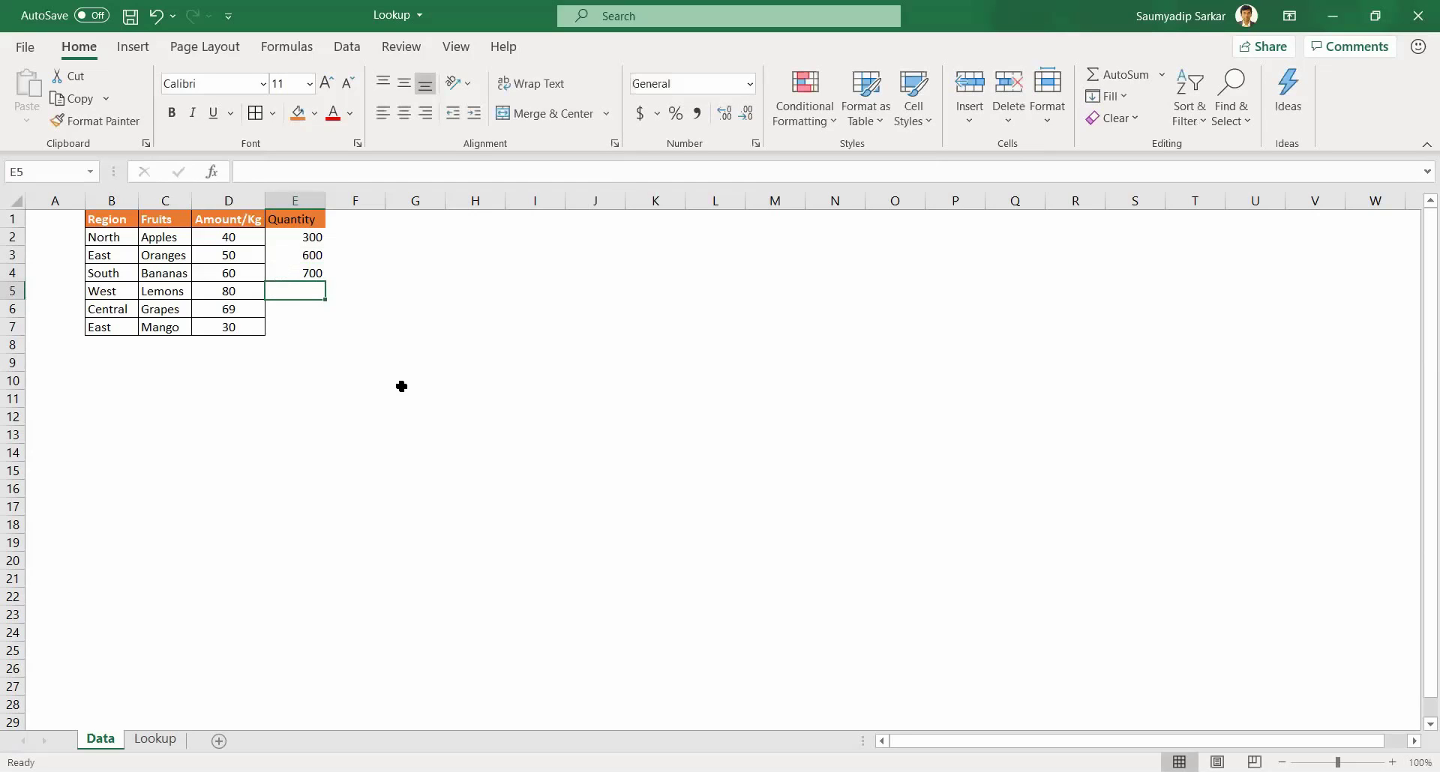
{"action": "type", "text": "300"}
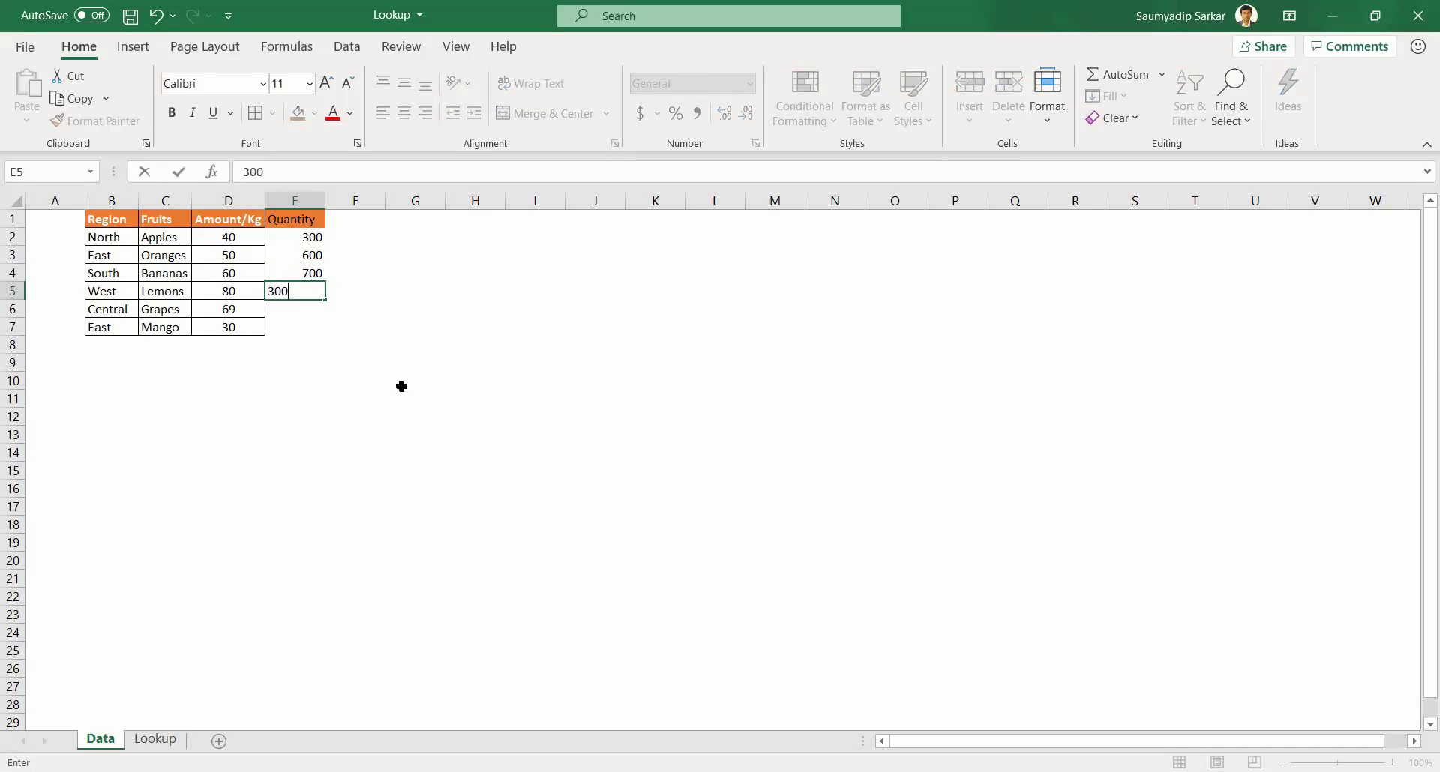
{"action": "key", "text": "Return"}
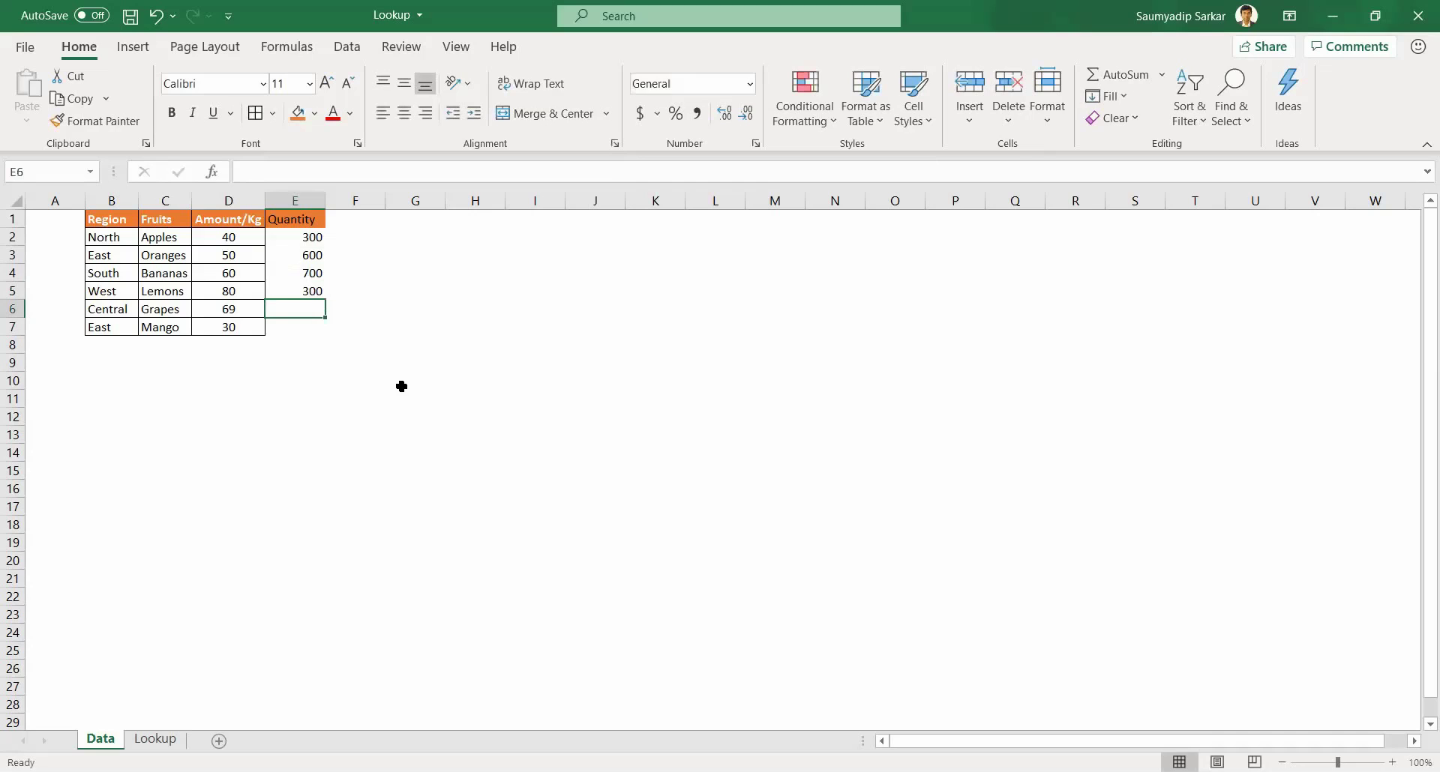
{"action": "type", "text": "200"}
{"action": "key", "text": "Return"}
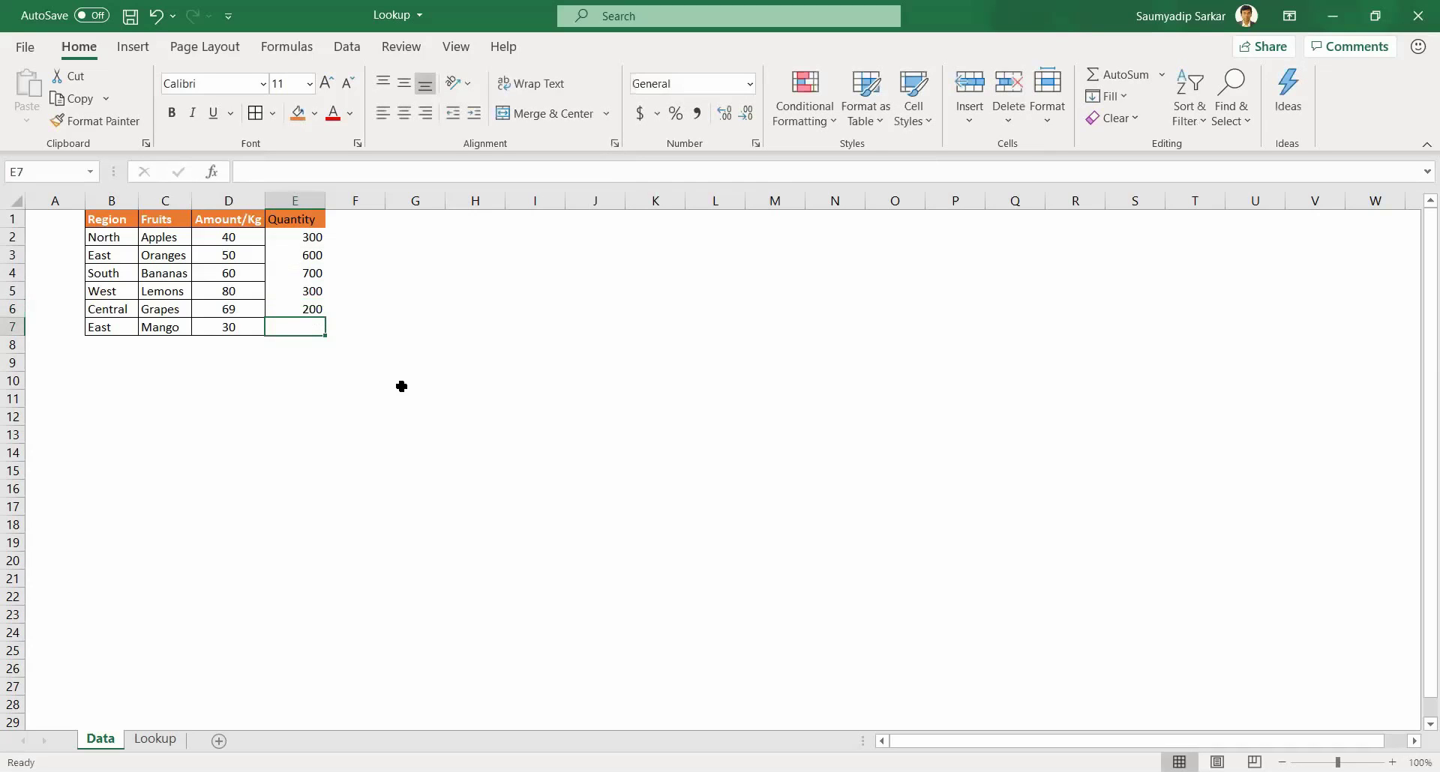
{"action": "type", "text": "100"}
{"action": "key", "text": "Return"}
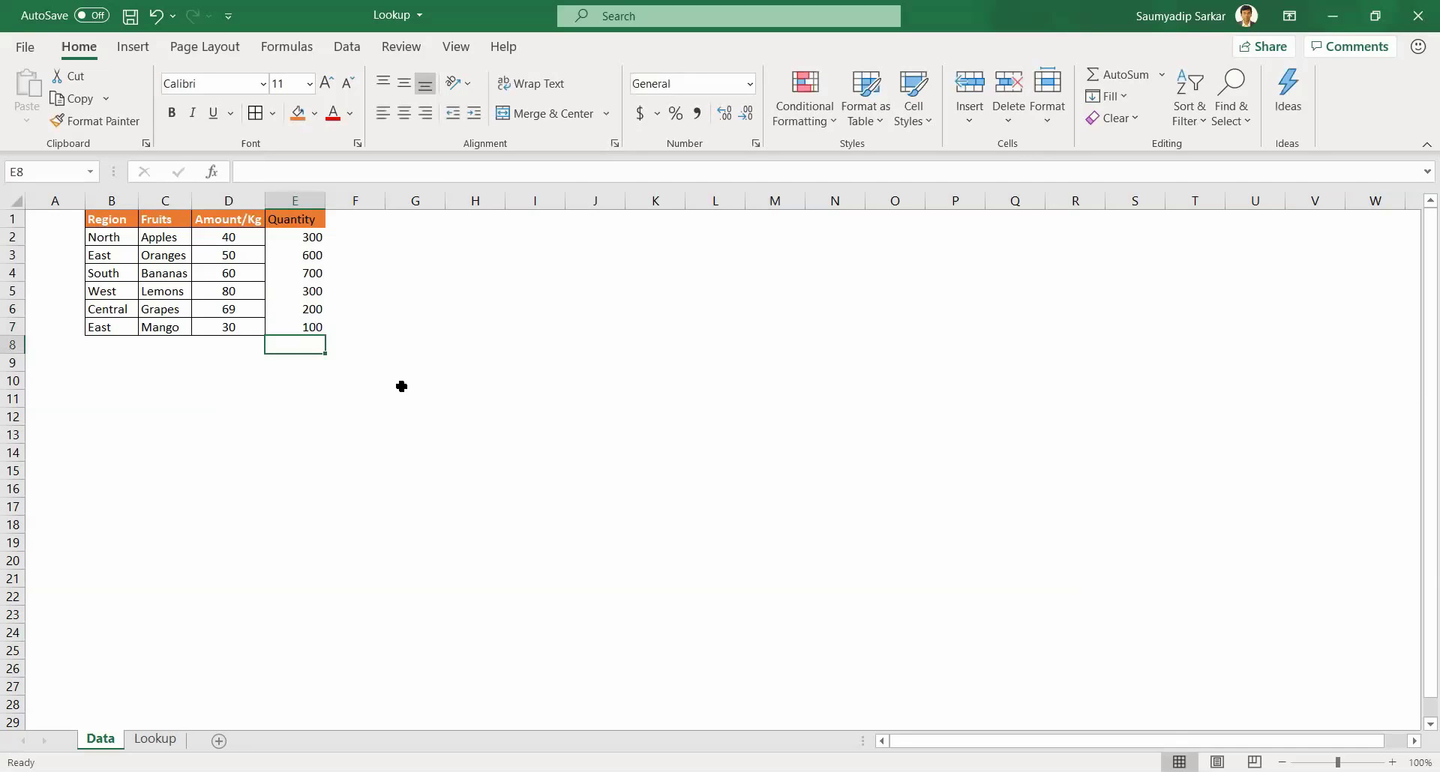
{"action": "left_click", "coordinate": [163, 745]}
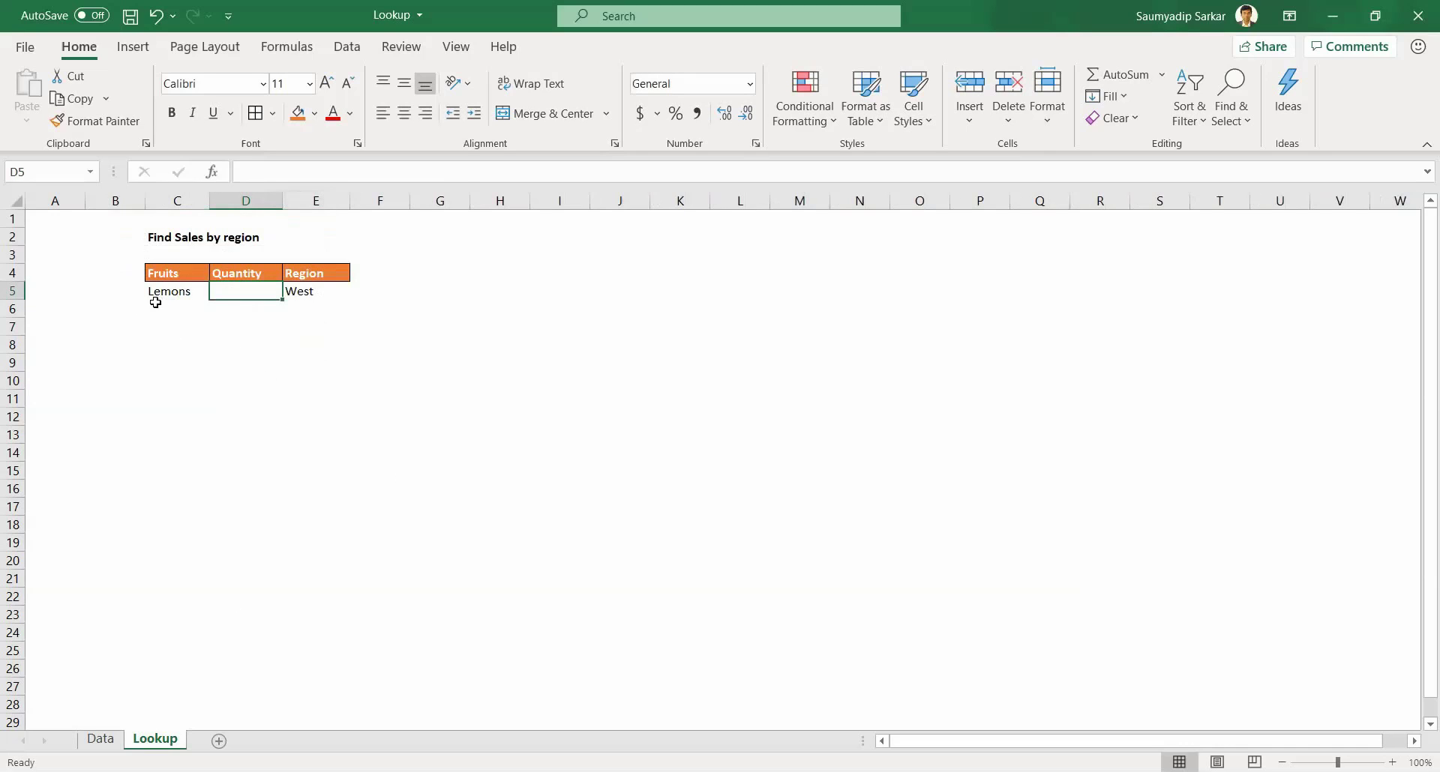
Start an XLOOKUP formula in cell D5 of the Lookup sheet with C5 as lookup value and Data!C1:C7 as lookup array.
{"action": "left_click", "coordinate": [100, 743]}
{"action": "left_click", "coordinate": [154, 739]}
{"action": "type", "text": "="}
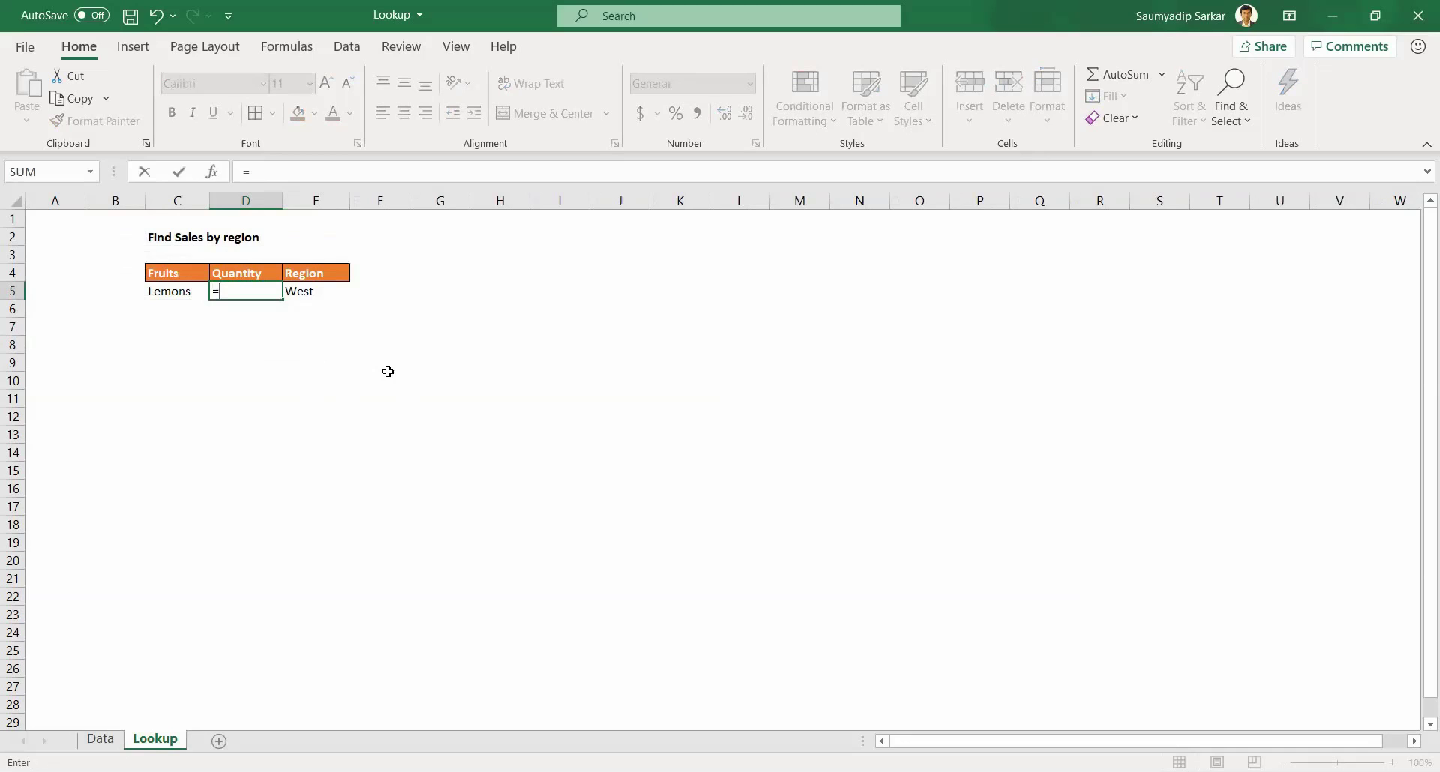
{"action": "type", "text": "XLOOKUP("}
{"action": "left_click", "coordinate": [169, 292]}
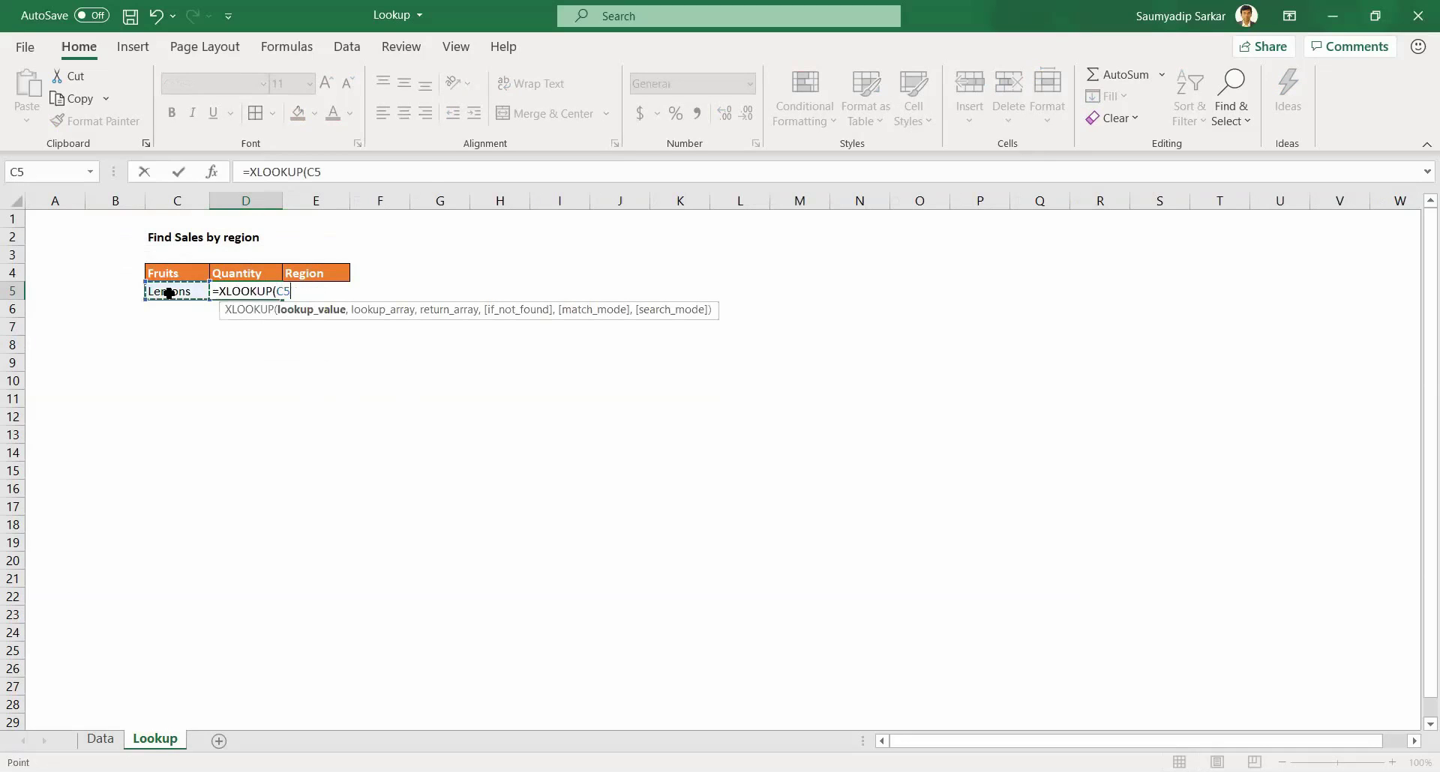
{"action": "type", "text": ","}
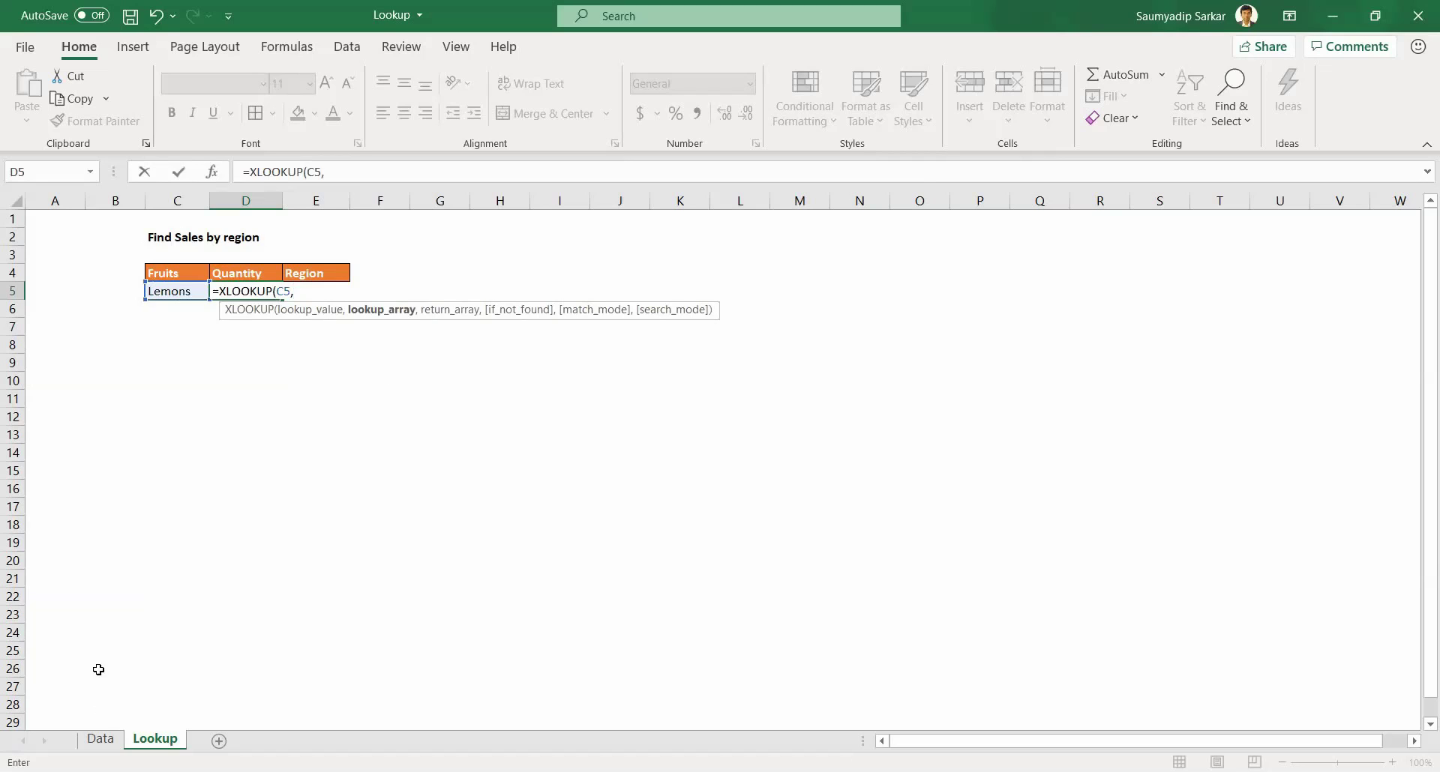
{"action": "left_click", "coordinate": [100, 739]}
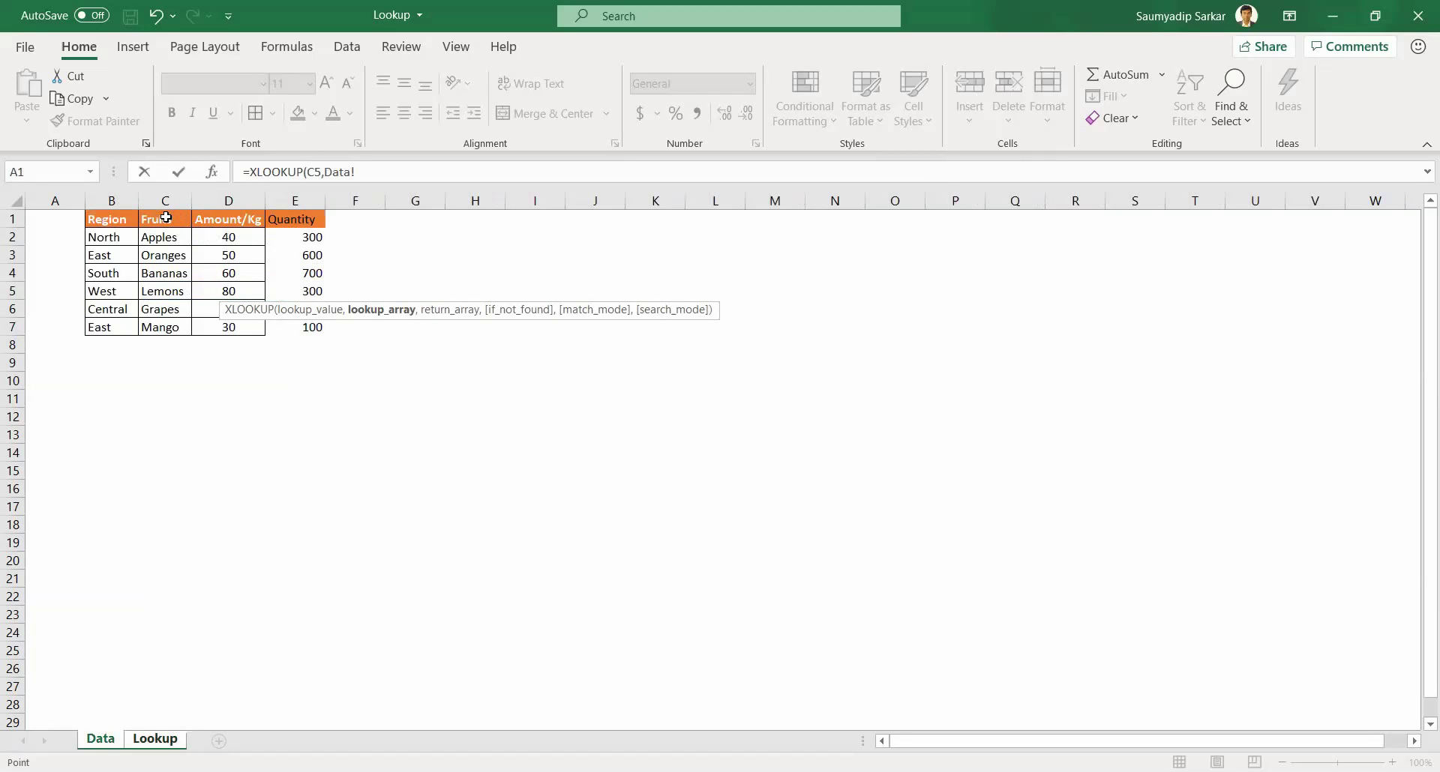
{"action": "left_click_drag", "start_coordinate": [166, 217], "coordinate": [159, 323]}
{"action": "type", "text": ","}
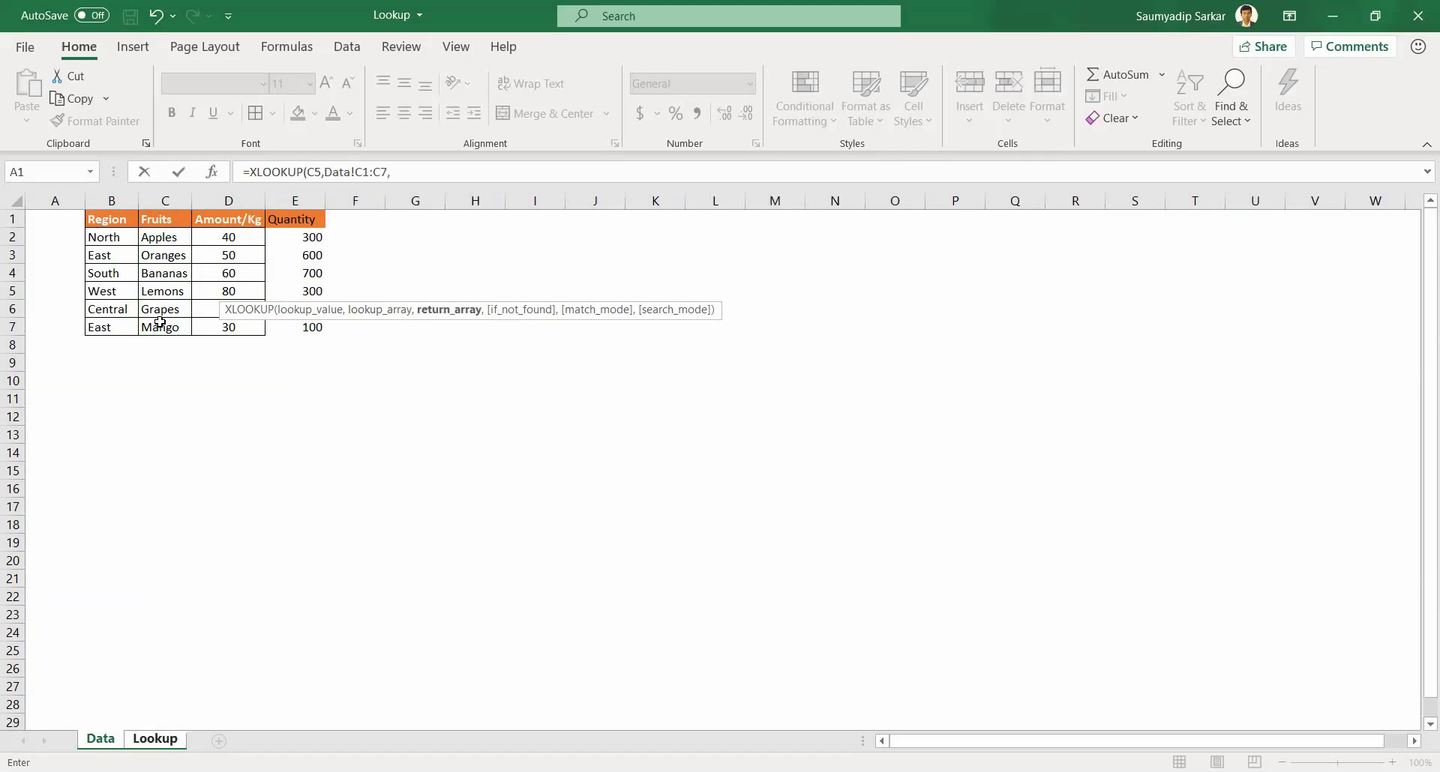
Complete the quantity formula in cell D5 with the return array Data!E1:E7 and review the entered formula.
{"action": "left_click", "coordinate": [309, 218]}
{"action": "left_click_drag", "start_coordinate": [308, 218], "coordinate": [300, 328]}
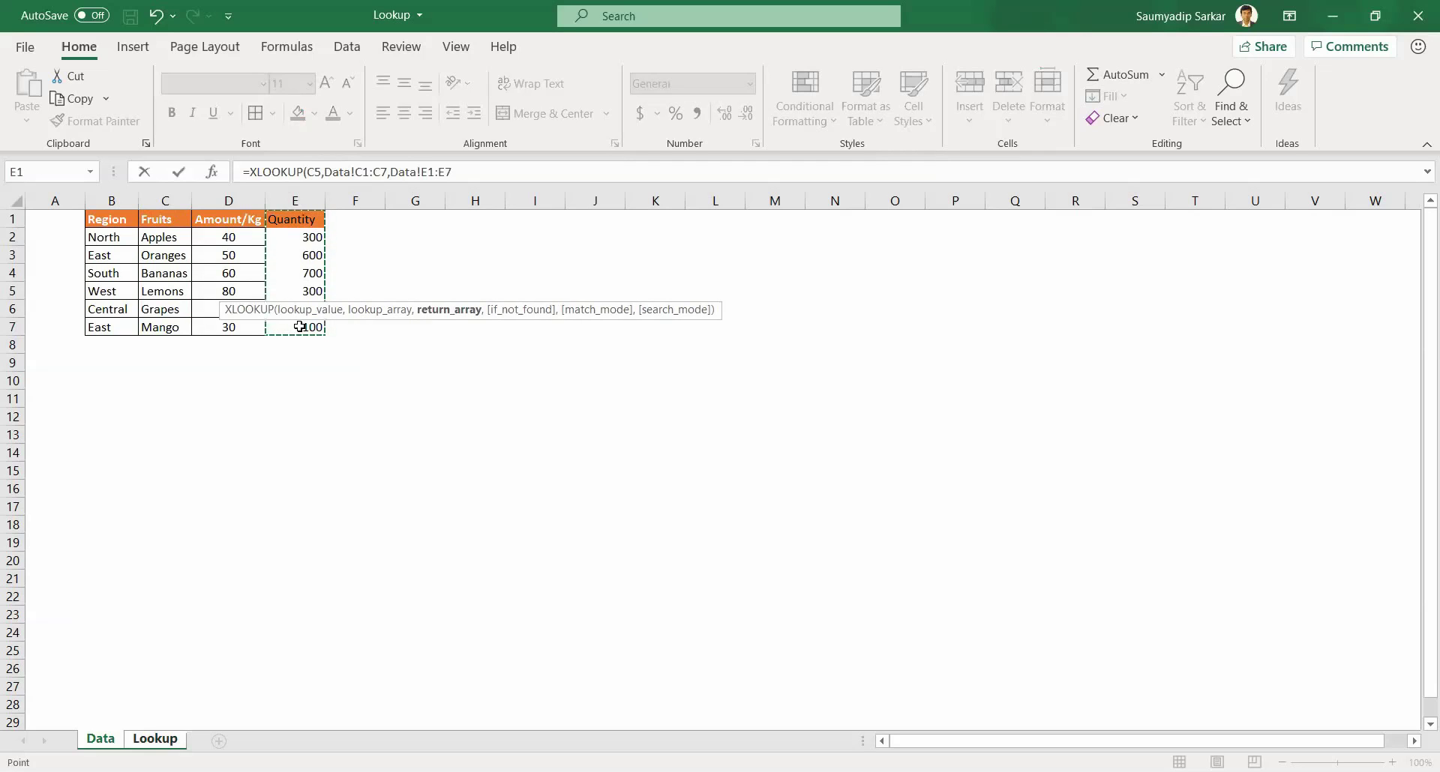
{"action": "type", "text": ")"}
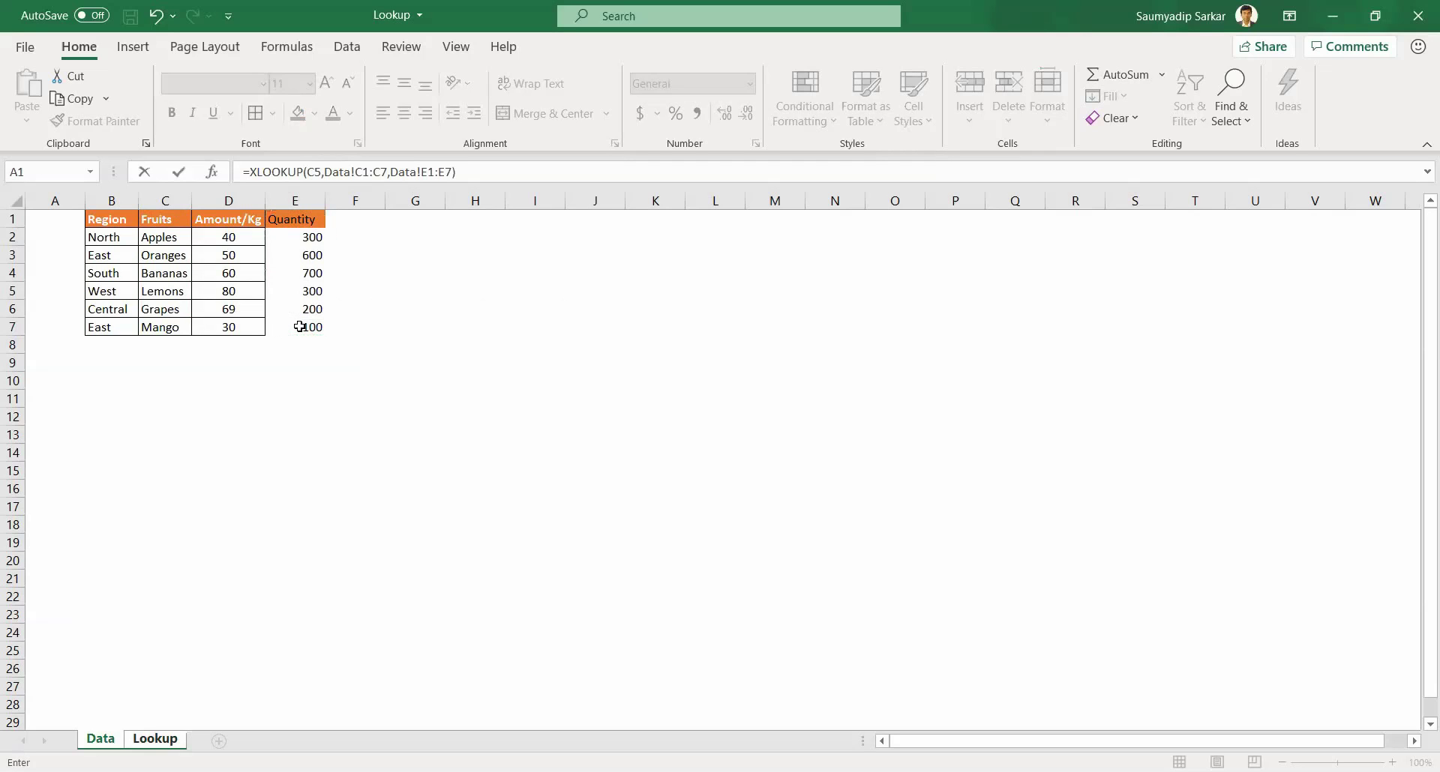
{"action": "key", "text": "Return"}
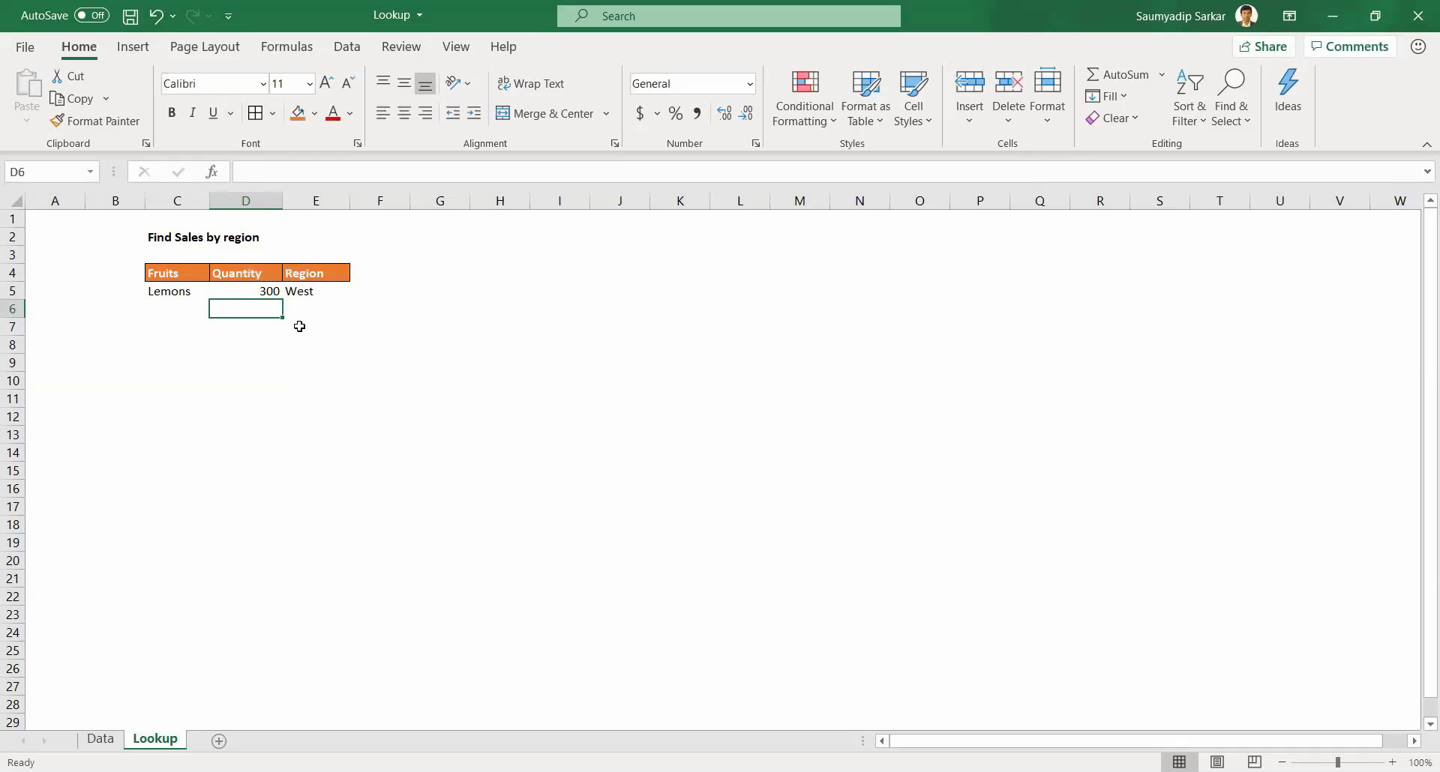
{"action": "left_click", "coordinate": [242, 292]}
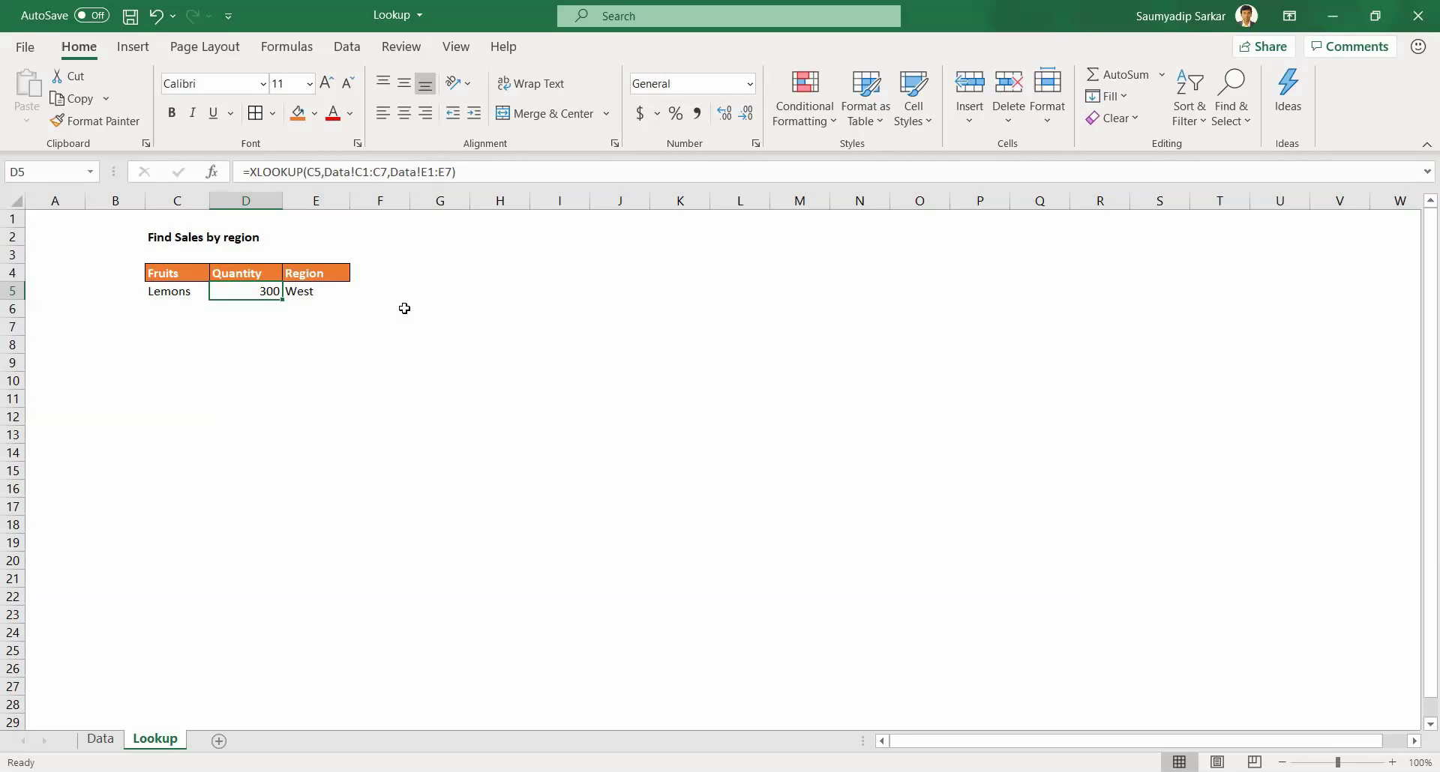
Choose Mango in cell C5 and check the returned quantity and region against the Data sheet.
{"action": "left_click", "coordinate": [174, 294]}
{"action": "left_click", "coordinate": [216, 293]}
{"action": "left_click", "coordinate": [195, 369]}
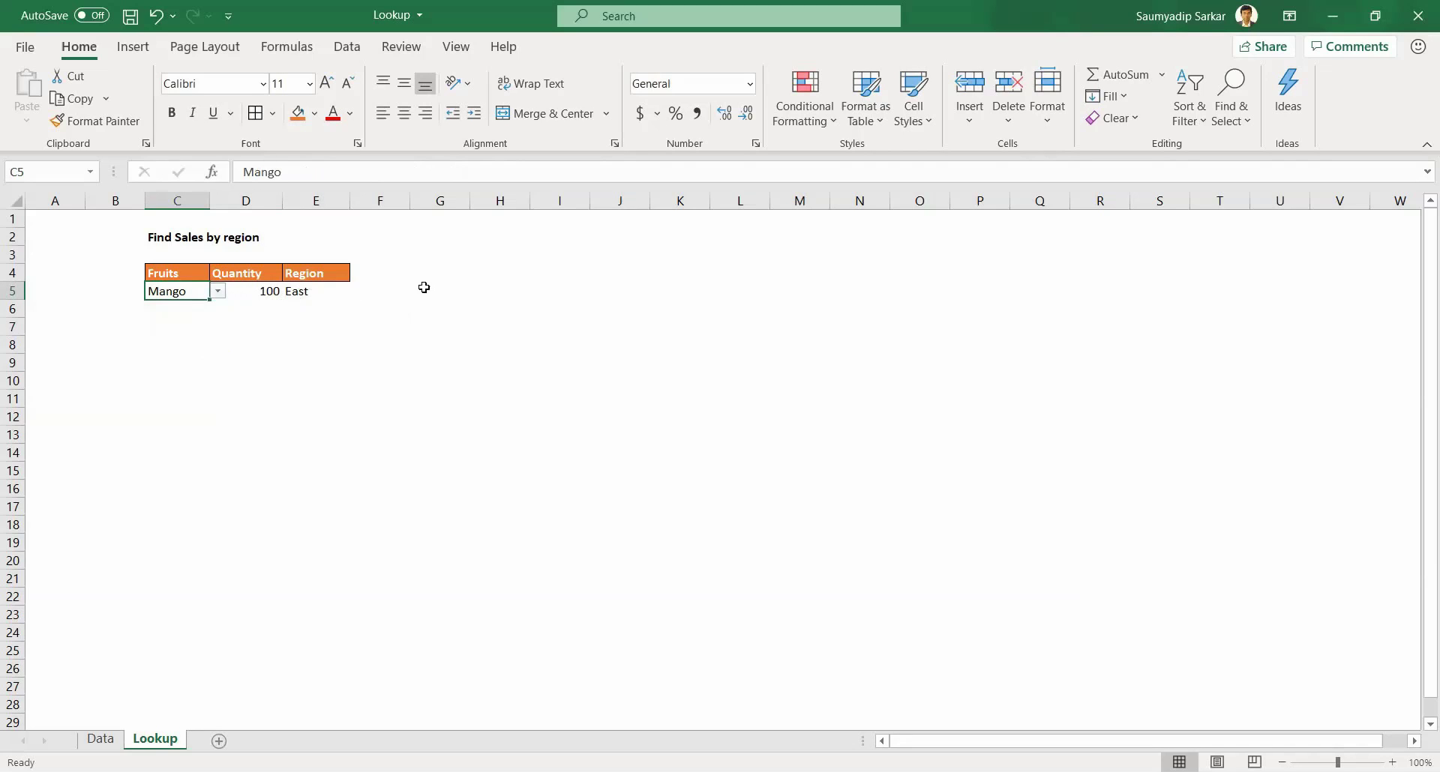
{"action": "left_click", "coordinate": [101, 739]}
{"action": "left_click", "coordinate": [156, 740]}
Start an XLOOKUP formula in cell G5 of the Lookup sheet to show the function's arguments.
{"action": "left_click", "coordinate": [444, 289]}
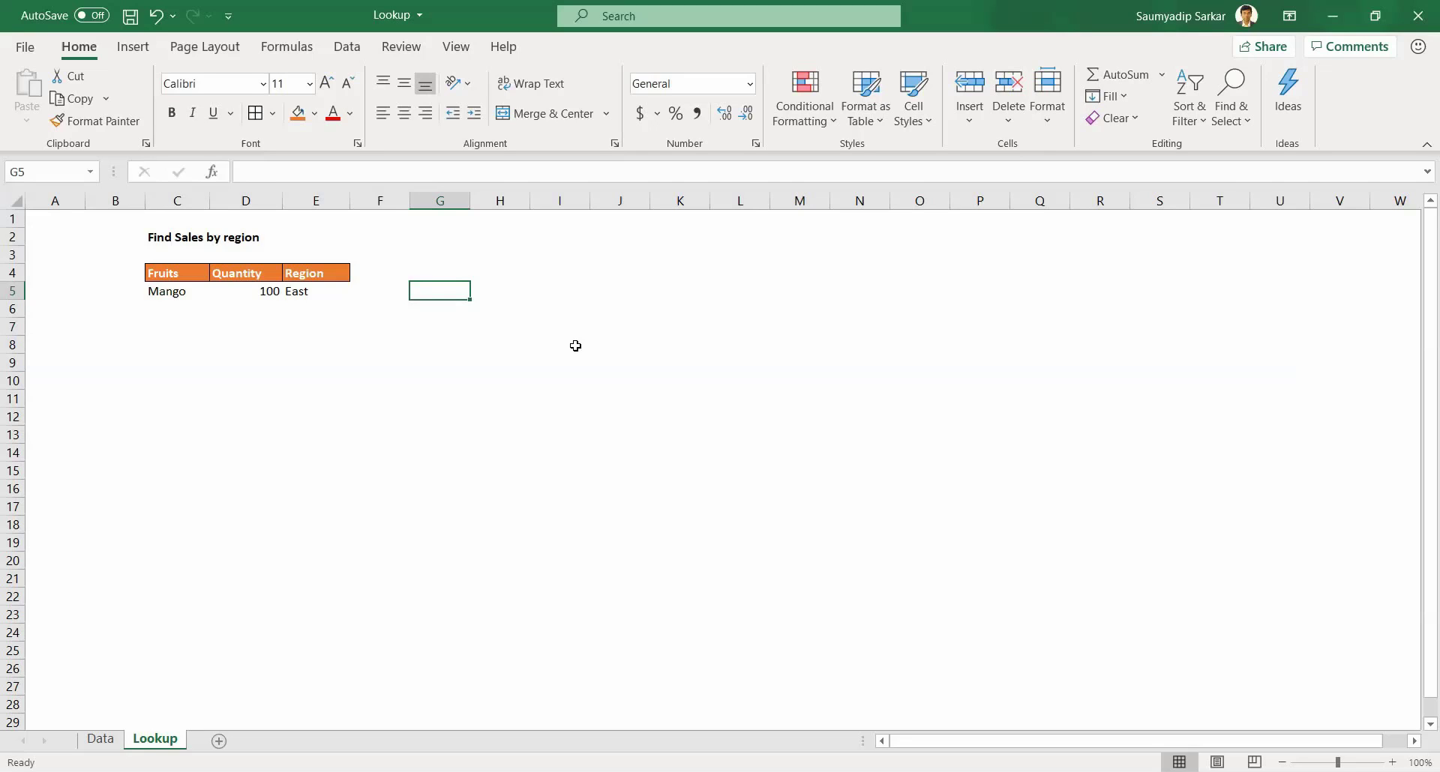
{"action": "type", "text": "="}
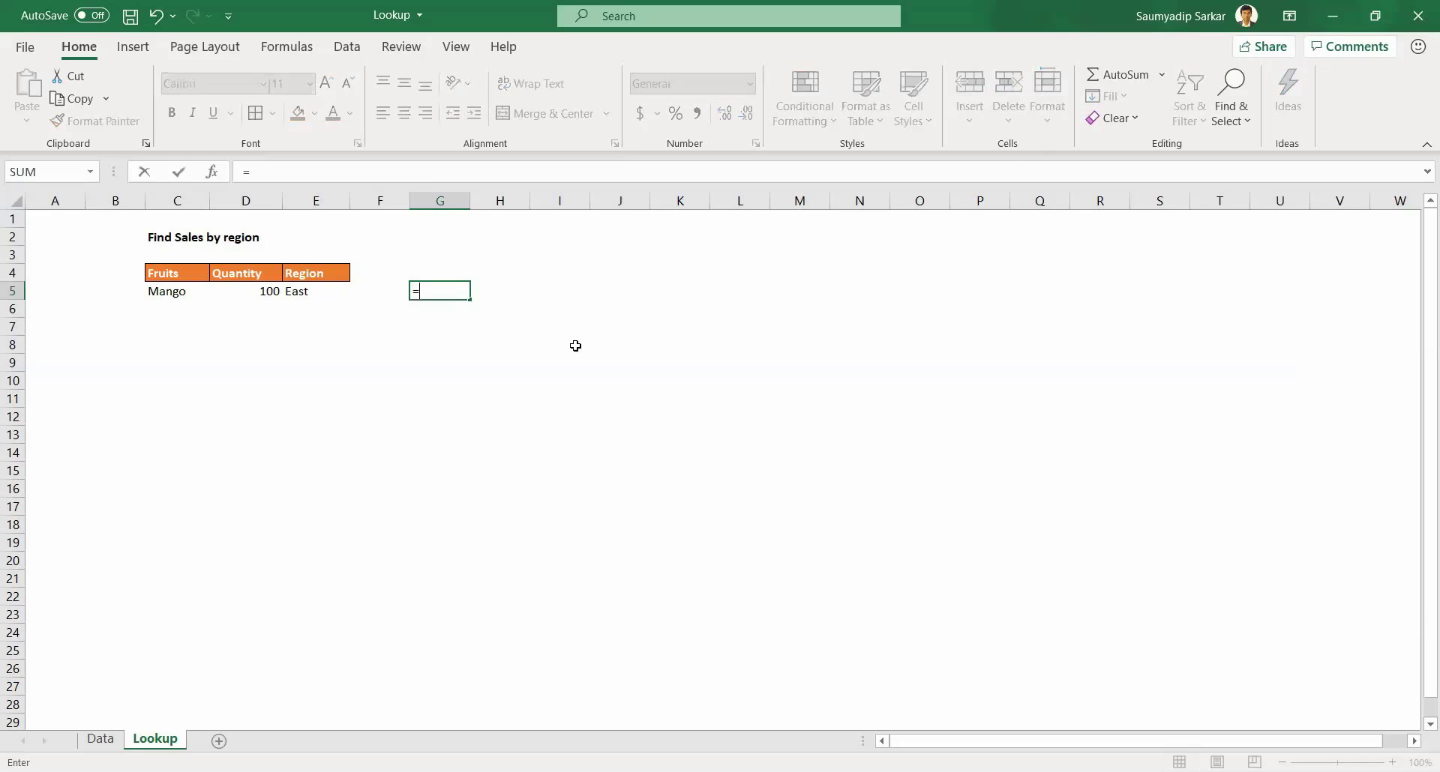
{"action": "type", "text": "XLOOKUP("}
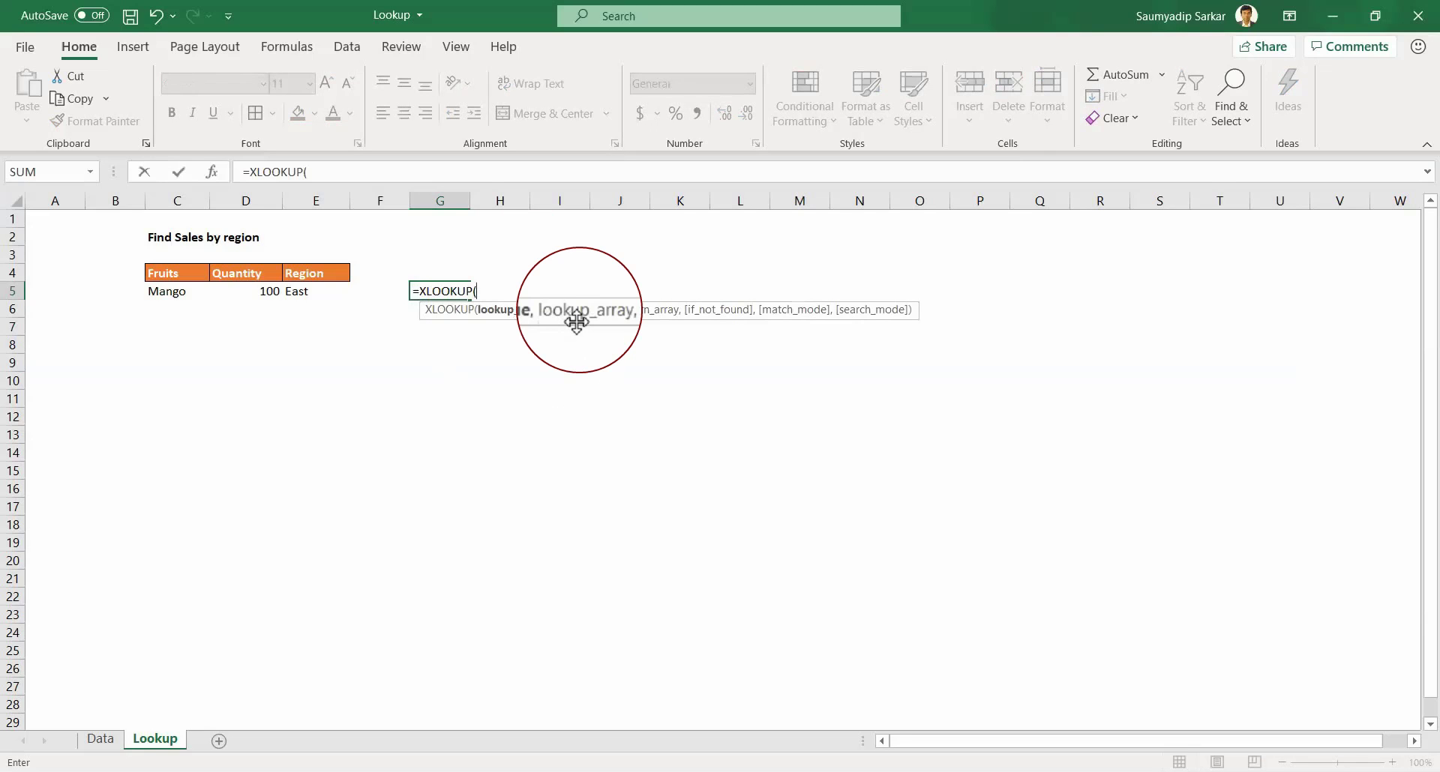